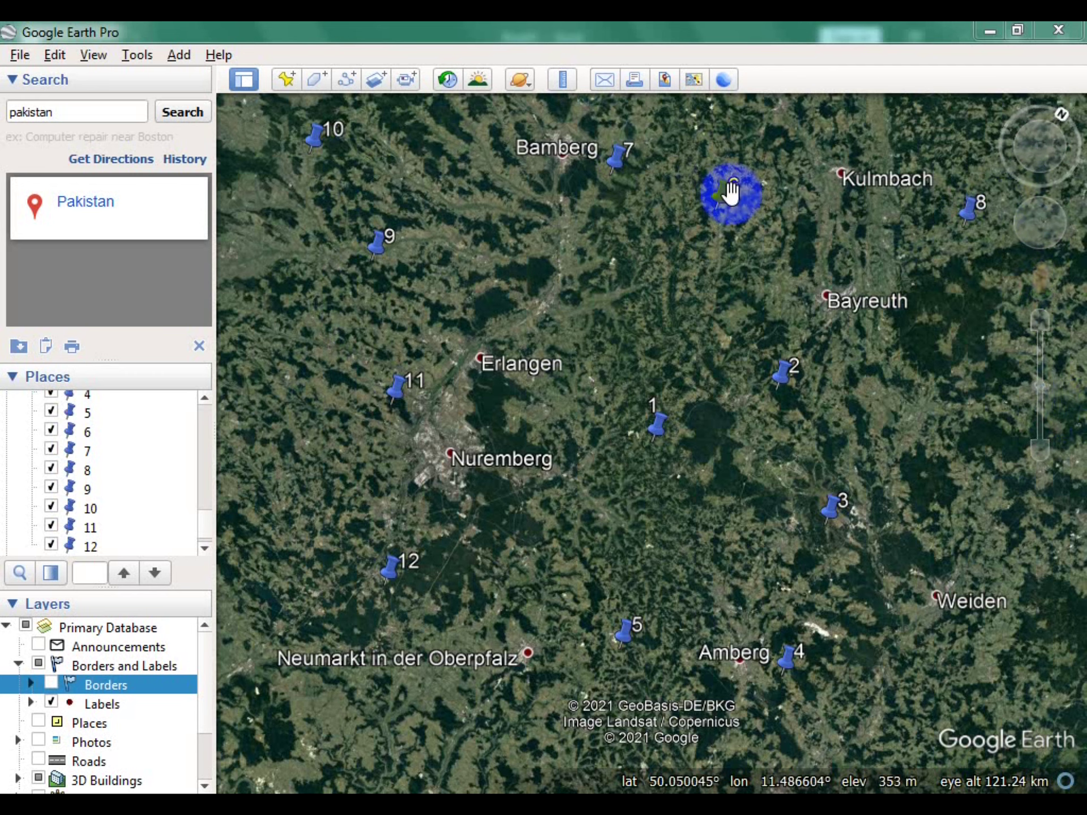
Save the Sampling points folder from Places as the KML file Sampling points on Local Disk (F:)
{"action": "left_click", "coordinate": [315, 79]}
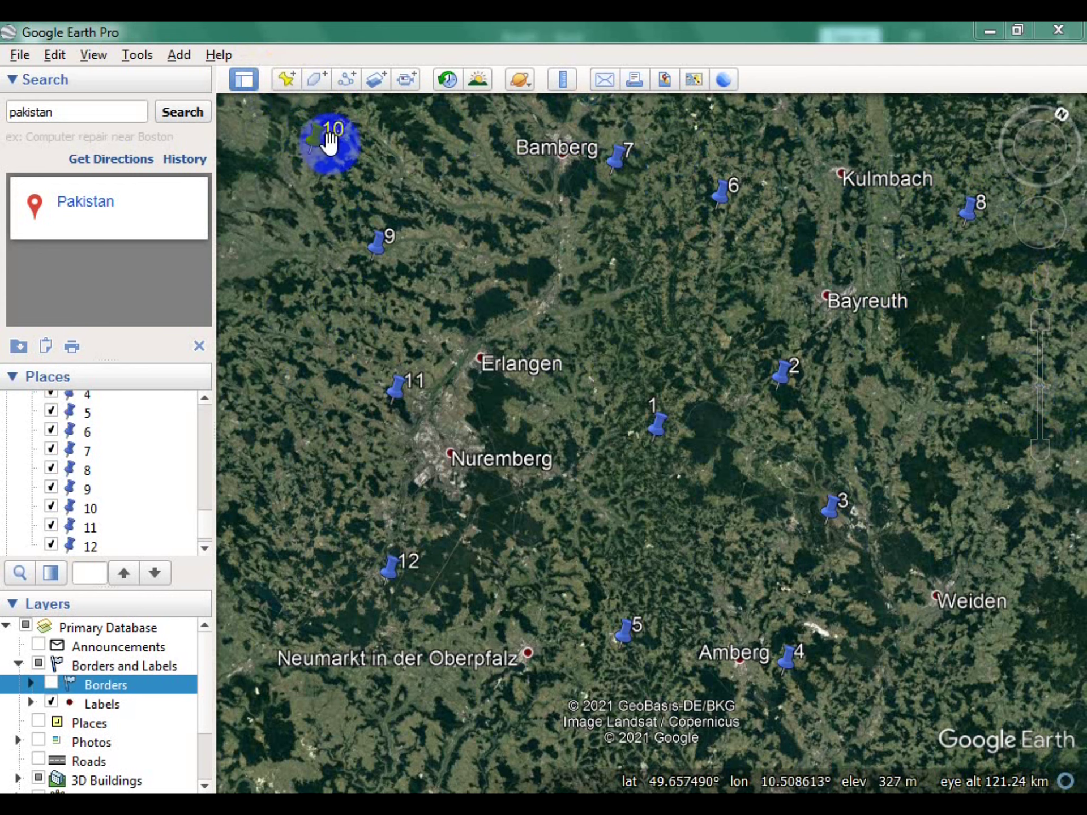
{"action": "left_click_drag", "start_coordinate": [201, 535], "coordinate": [203, 499]}
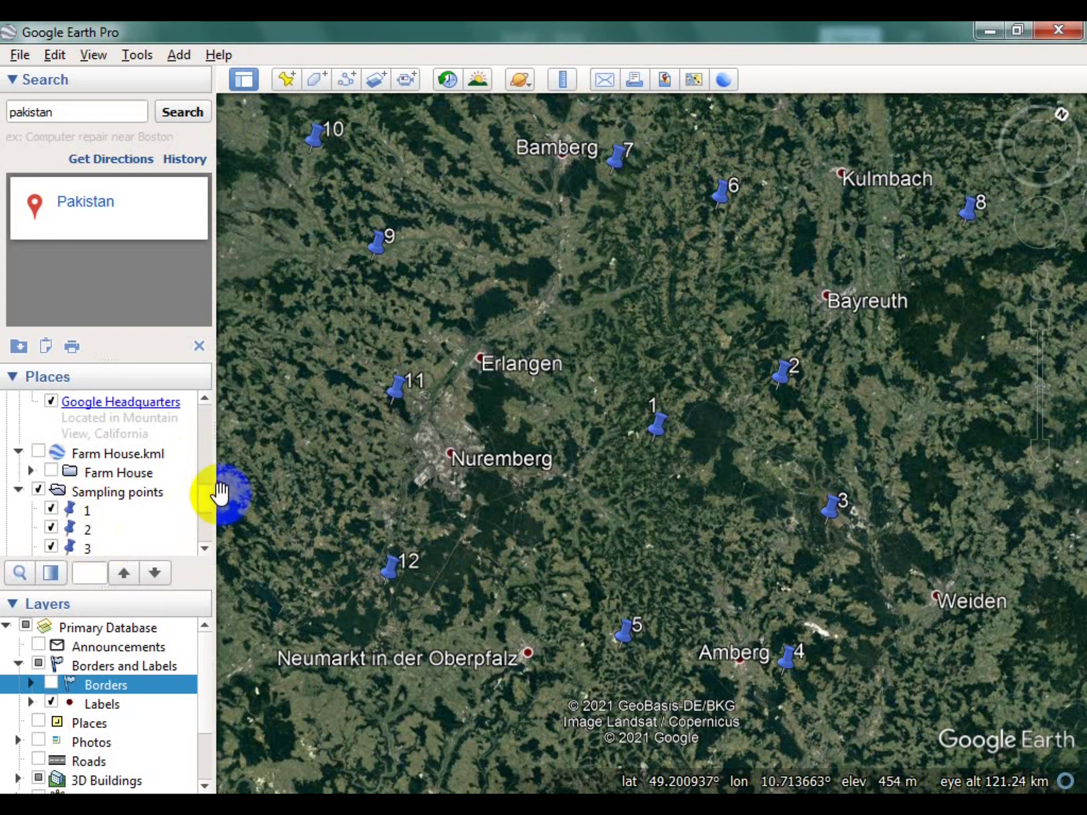
{"action": "mouse_move", "coordinate": [210, 495]}
{"action": "left_mouse_down"}
{"action": "mouse_move", "coordinate": [207, 522]}
{"action": "mouse_move", "coordinate": [212, 505]}
{"action": "left_mouse_up"}
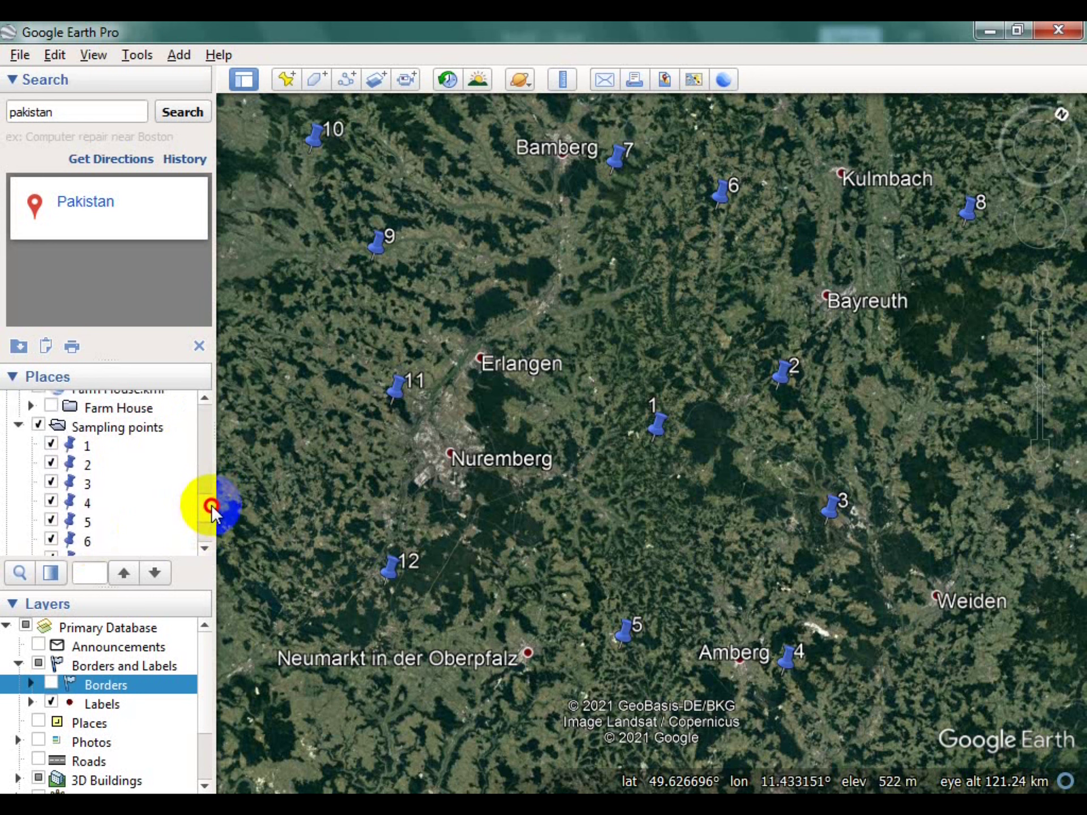
{"action": "right_click", "coordinate": [109, 430]}
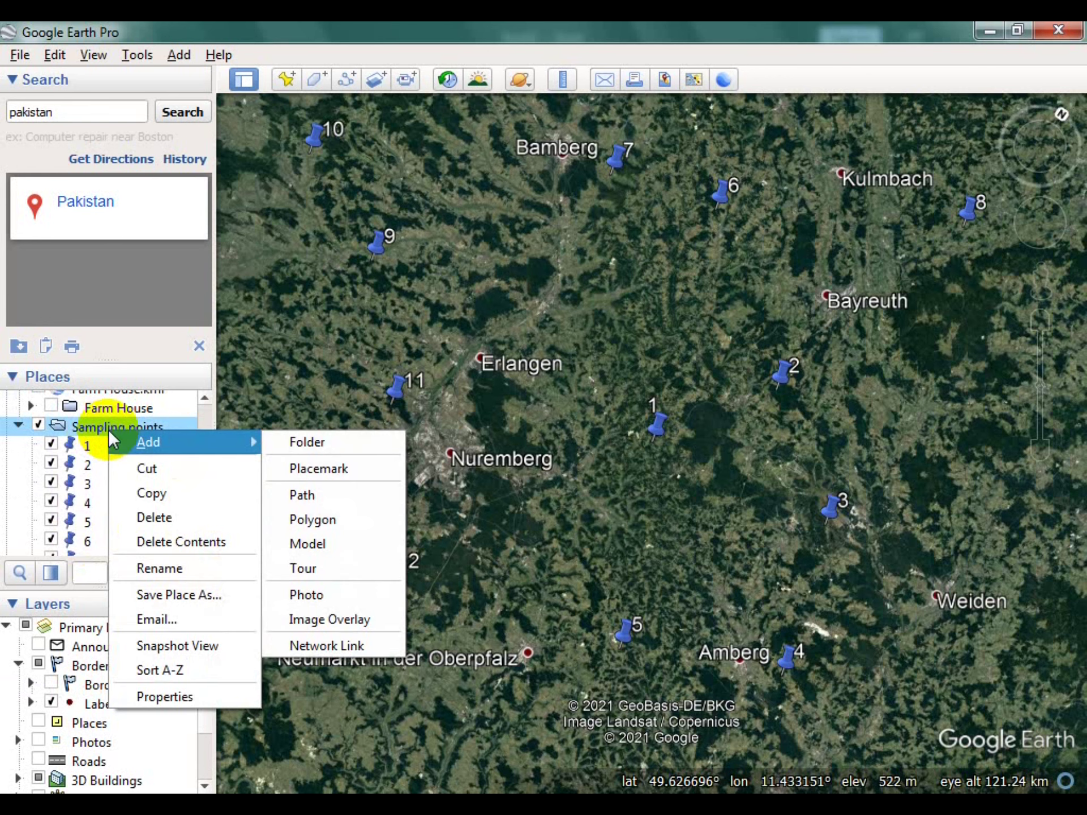
{"action": "left_click", "coordinate": [158, 593]}
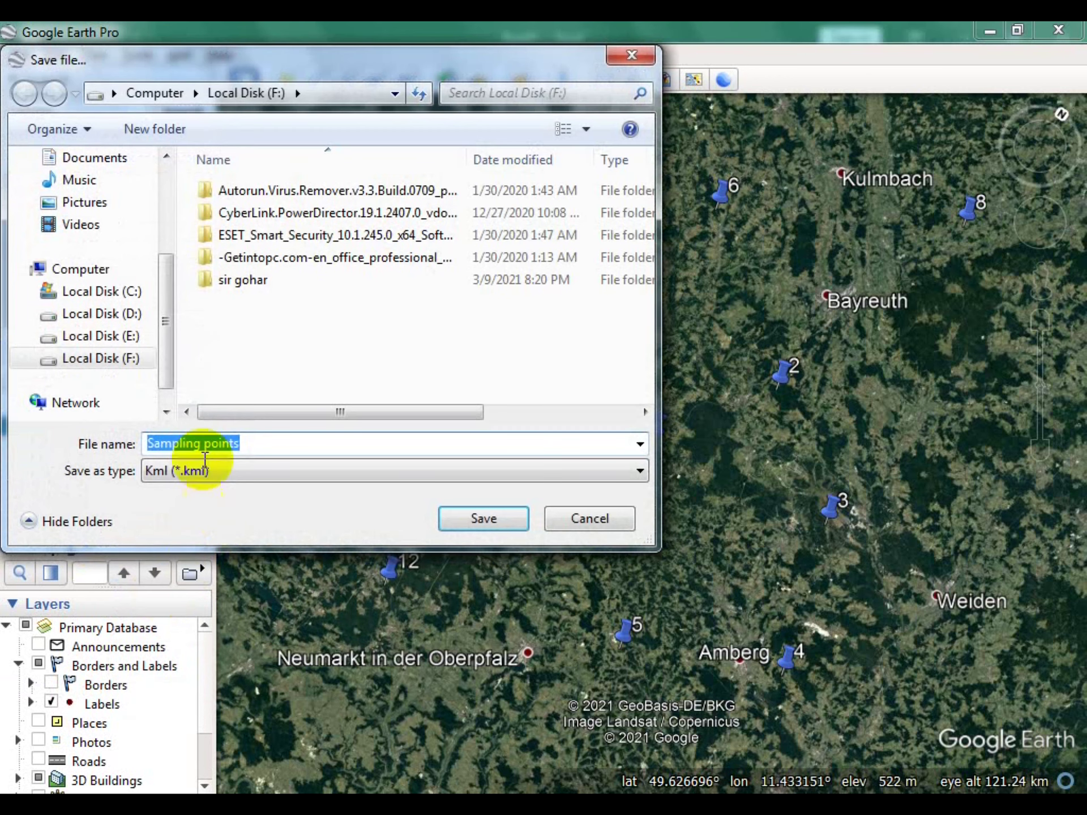
{"action": "left_click", "coordinate": [133, 358]}
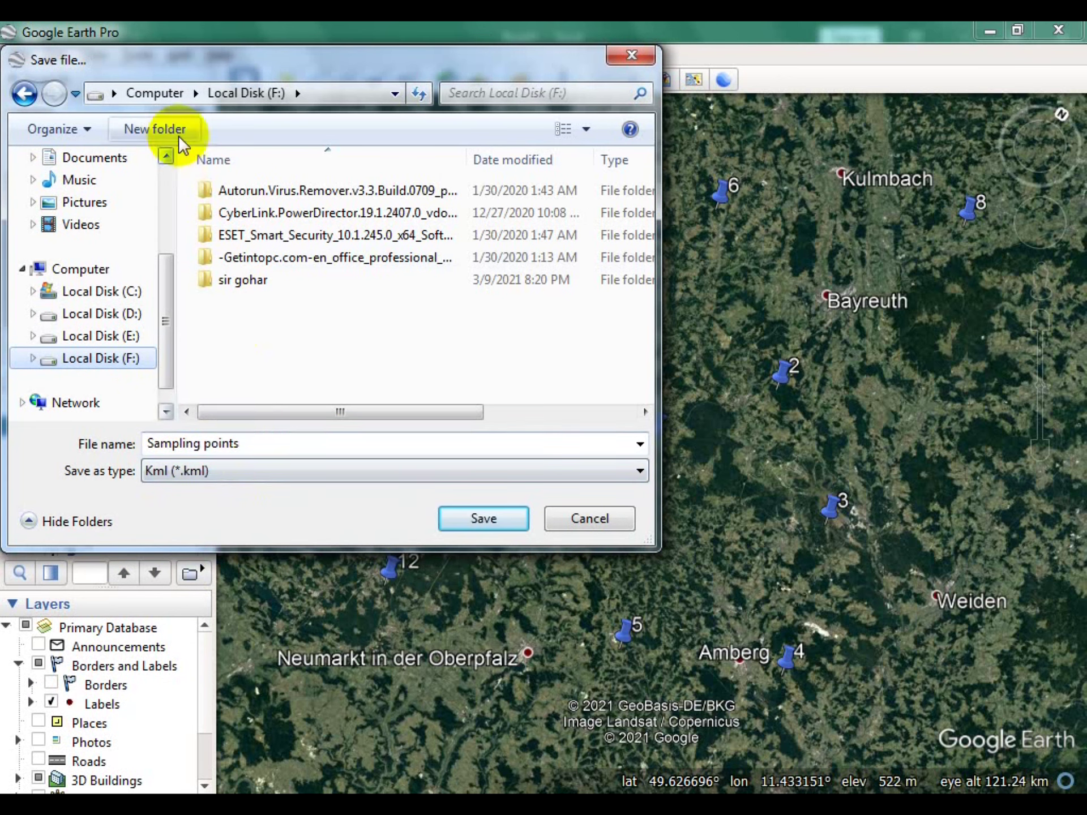
{"action": "left_click", "coordinate": [479, 514]}
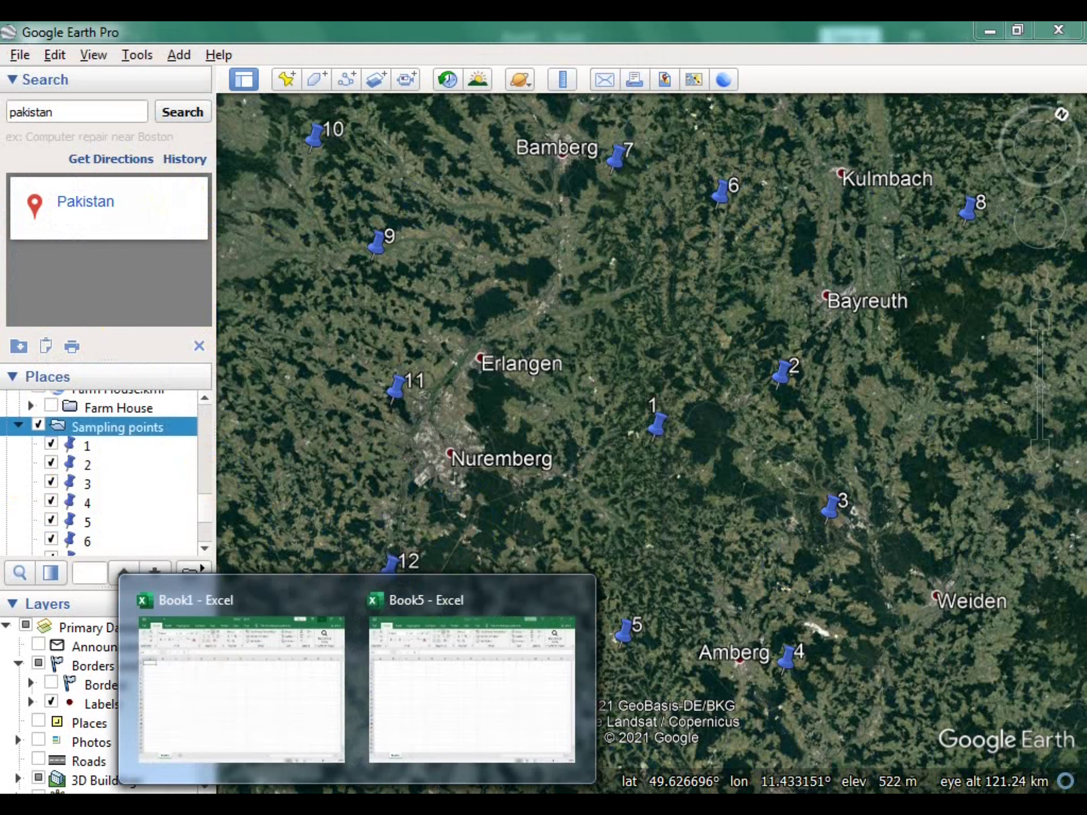
Switch to the Book1 workbook in Excel and open the Sampling points KML file from Local Disk (F:), with All Files listed
{"action": "left_click", "coordinate": [279, 710]}
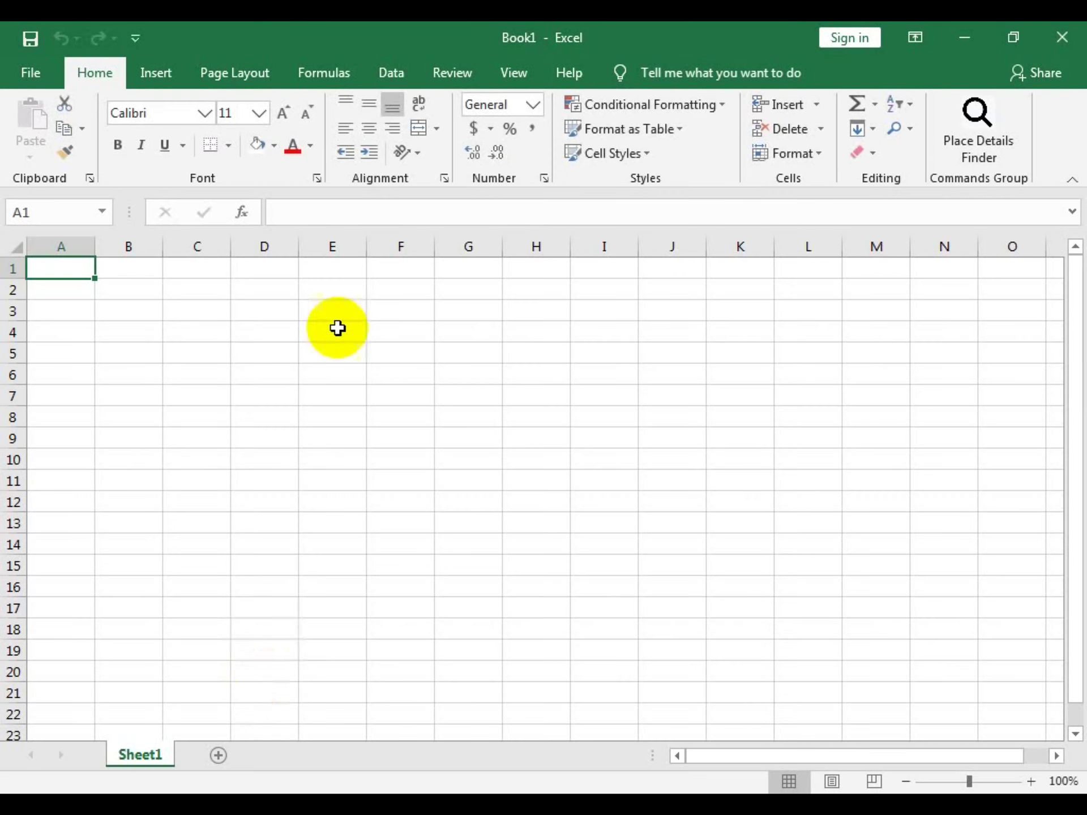
{"action": "left_click", "coordinate": [26, 67]}
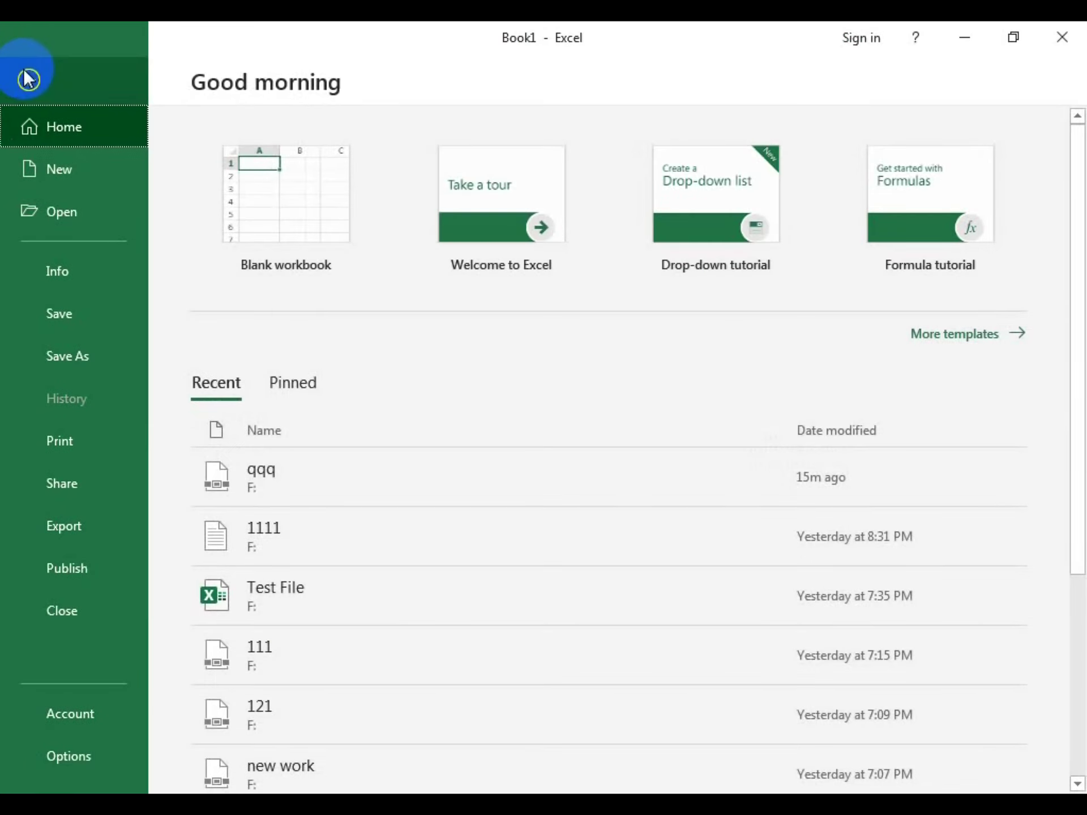
{"action": "left_click", "coordinate": [49, 209]}
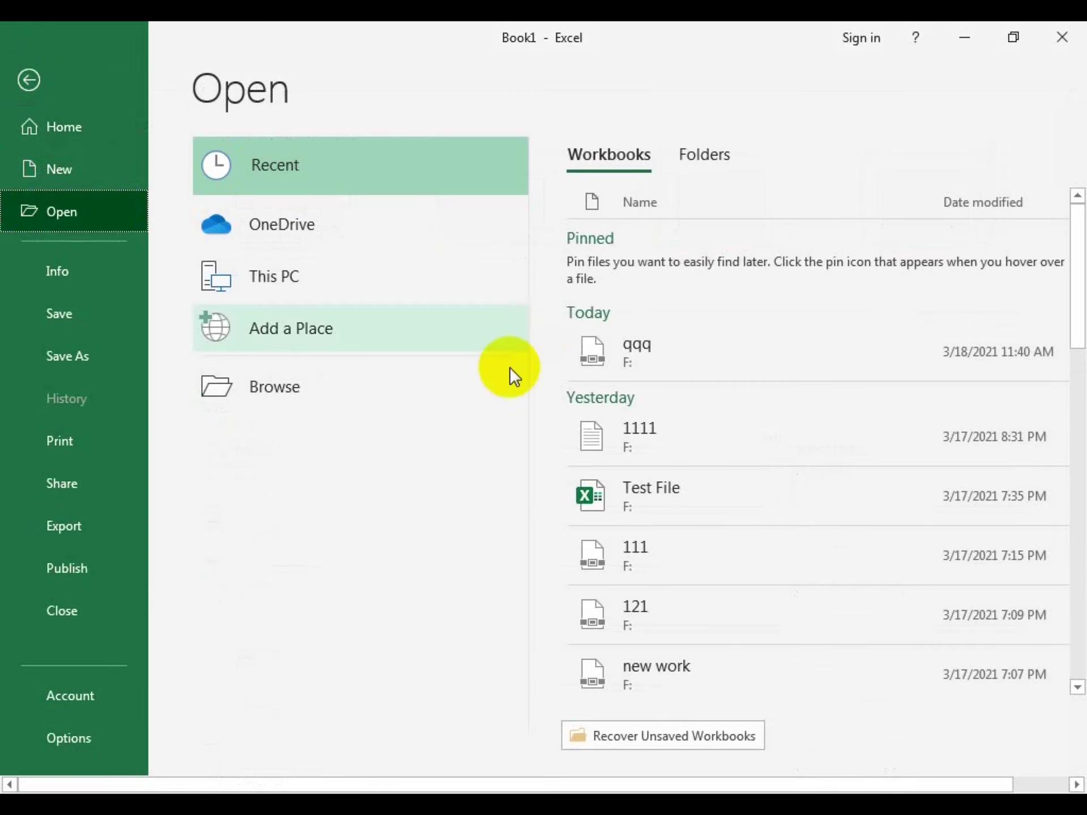
{"action": "left_click", "coordinate": [311, 401]}
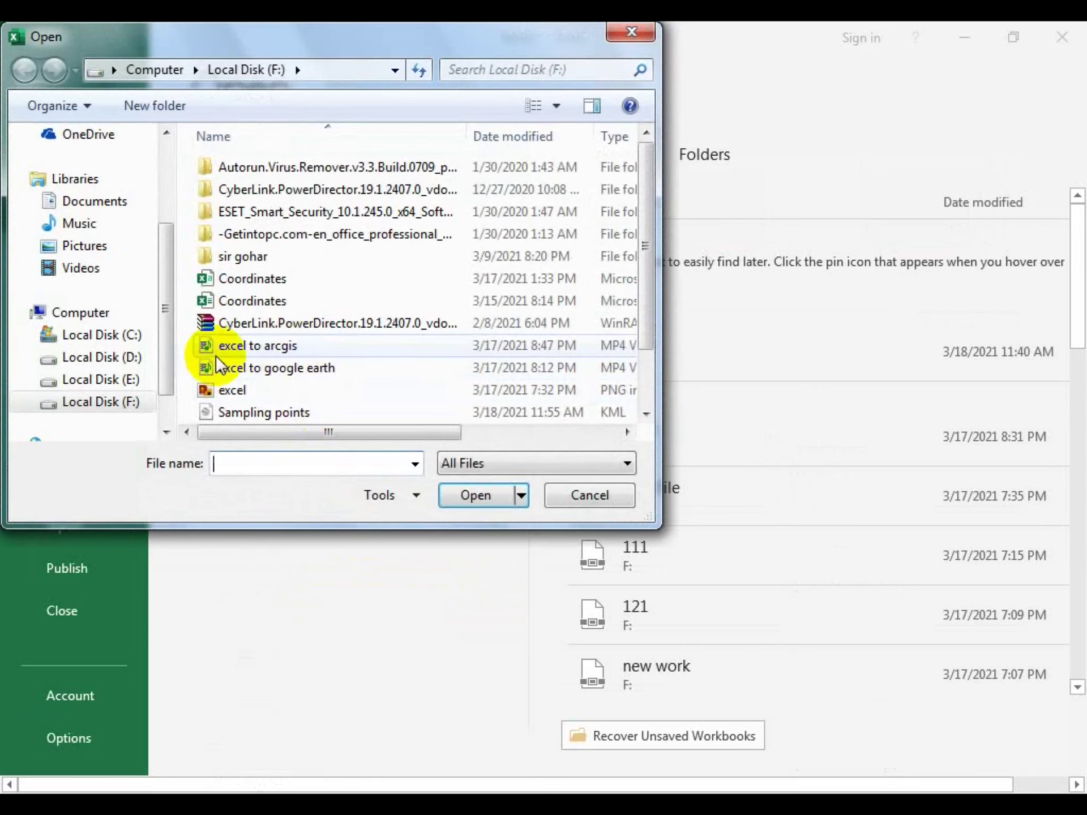
{"action": "left_click", "coordinate": [238, 412]}
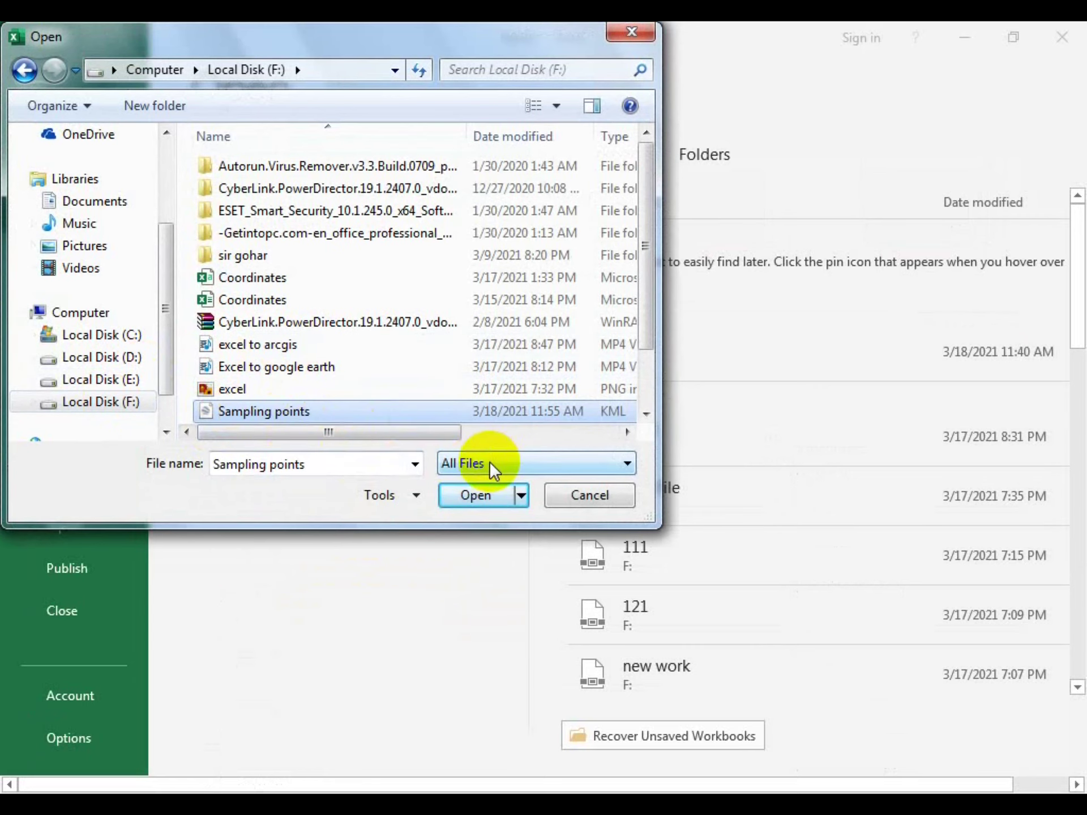
{"action": "left_click", "coordinate": [464, 463]}
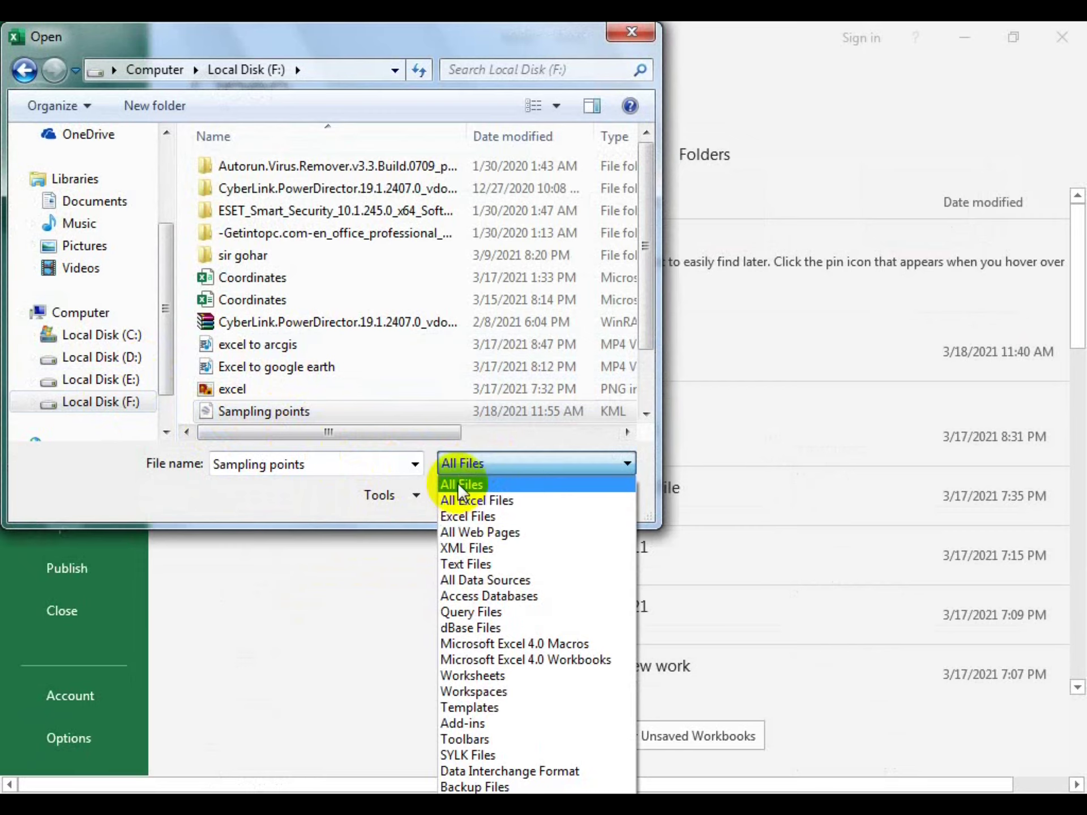
{"action": "left_click", "coordinate": [460, 485]}
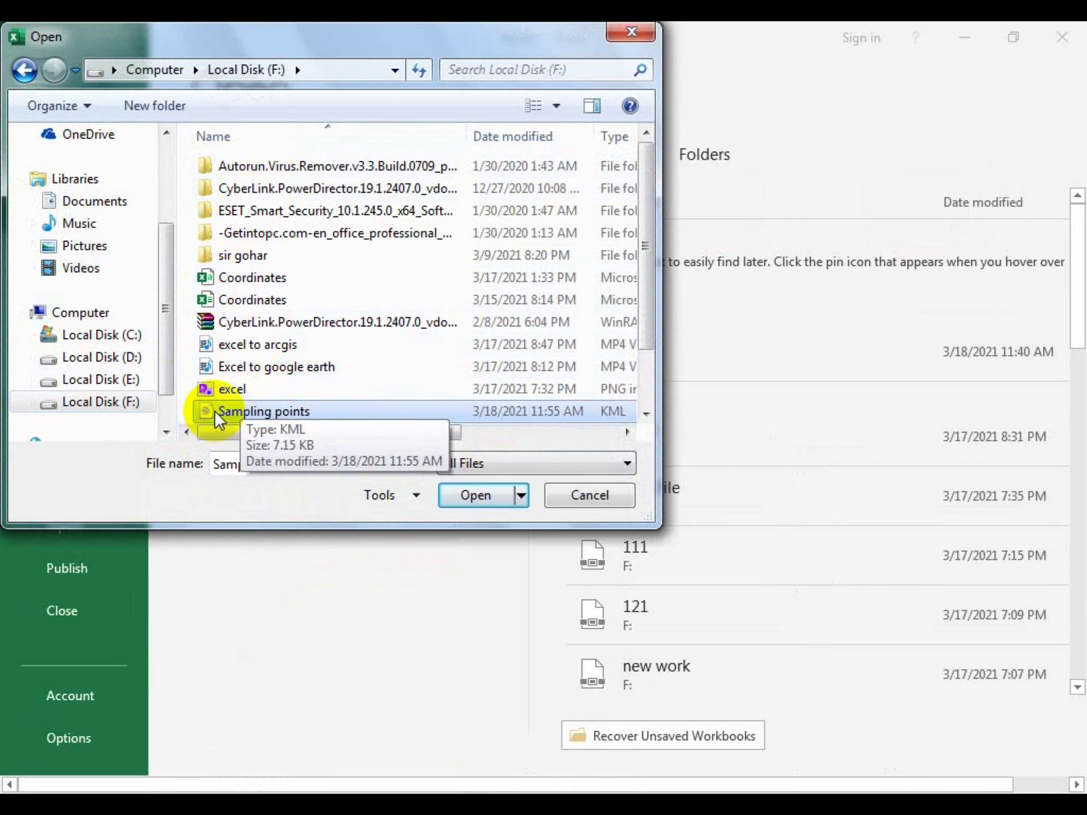
{"action": "left_click", "coordinate": [460, 501]}
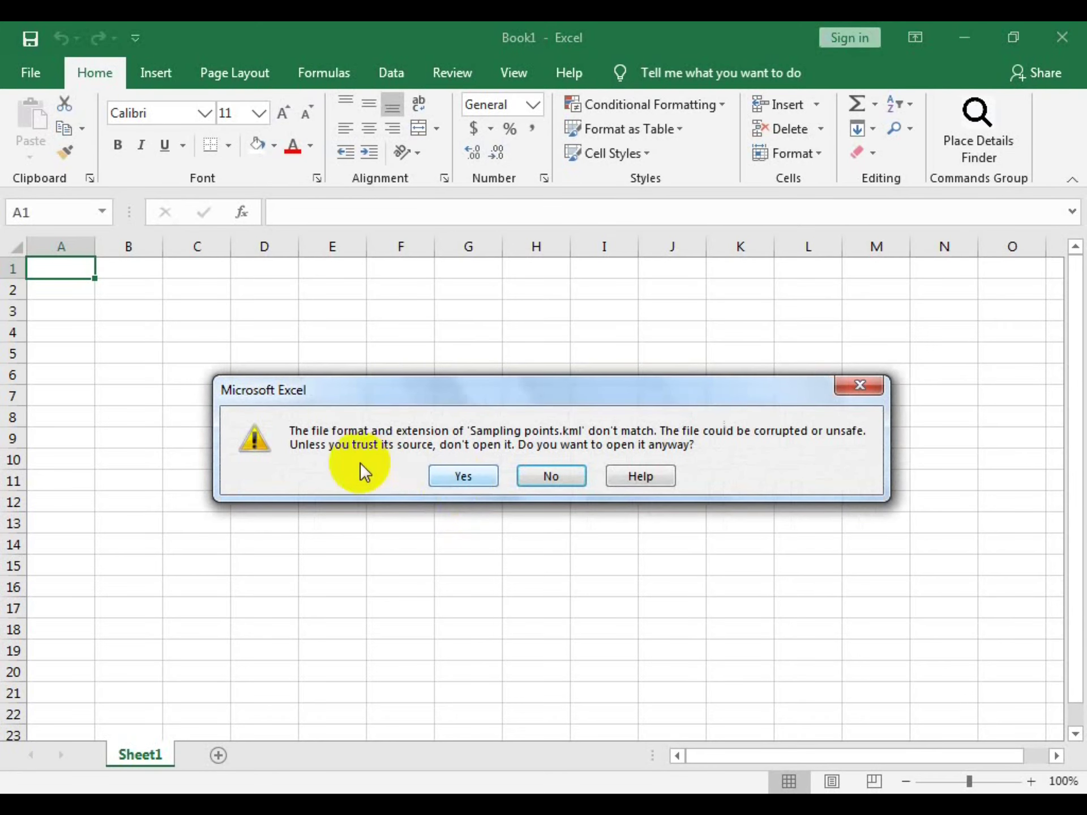
Accept opening the KML file despite its extension and load it as an XML table with an automatically created schema
{"action": "left_click", "coordinate": [450, 477]}
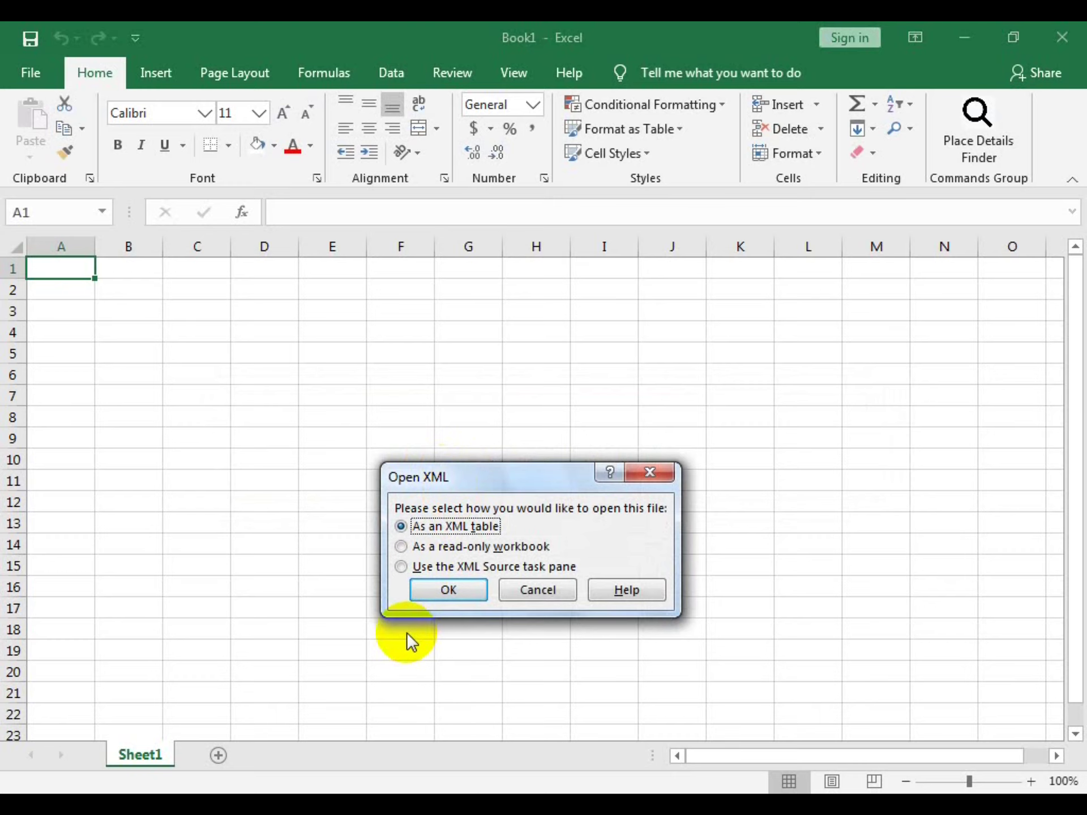
{"action": "left_click", "coordinate": [437, 586]}
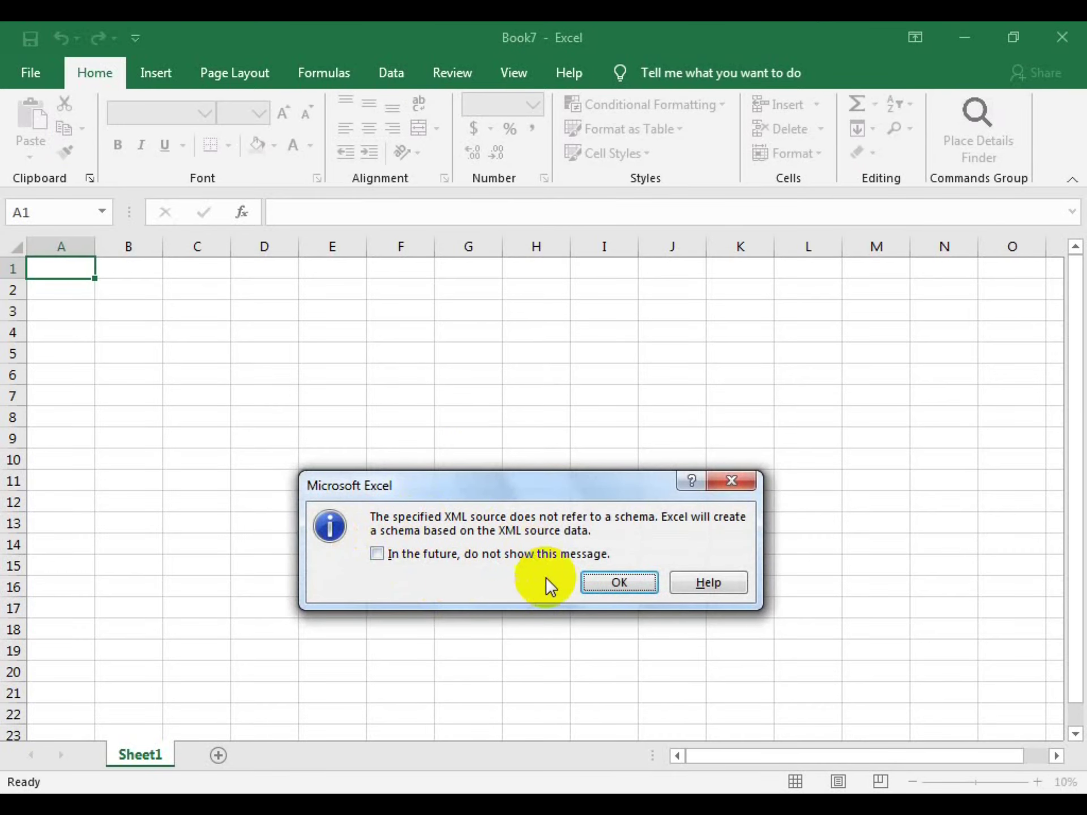
{"action": "left_click", "coordinate": [619, 582]}
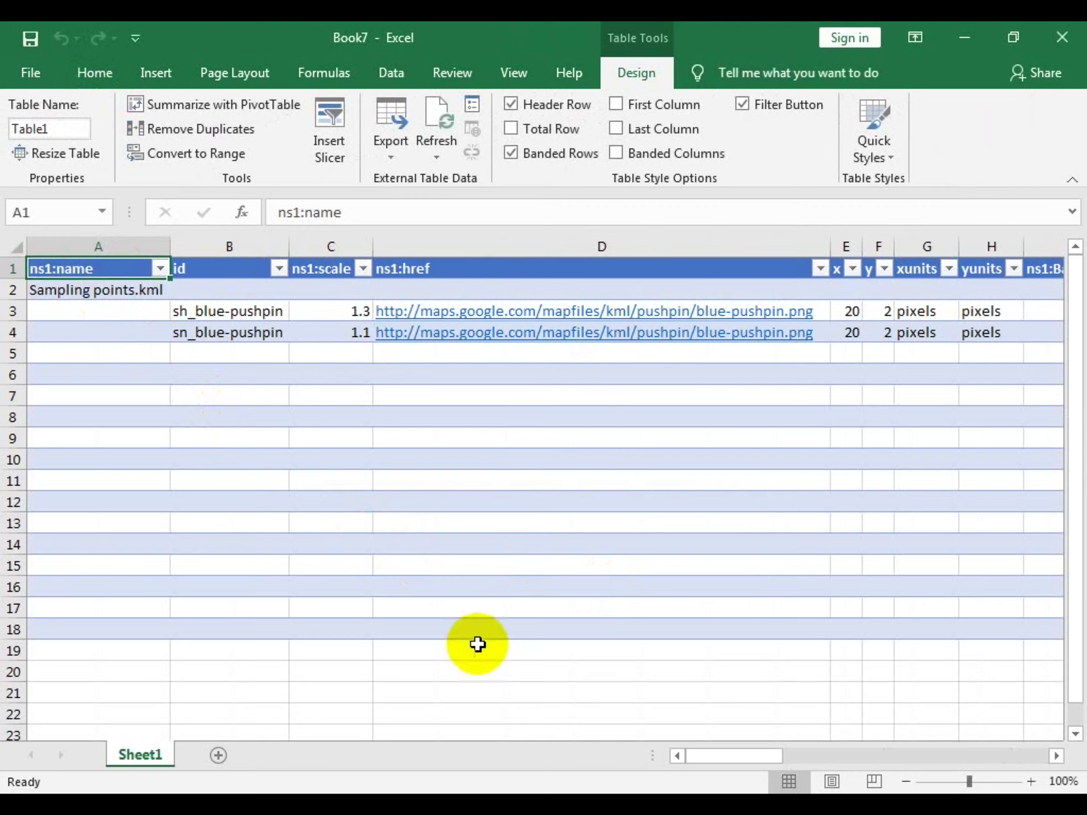
Copy the sampling point entries Z7:Z18 from the ns1:coordinates column
{"action": "left_click_drag", "start_coordinate": [724, 755], "coordinate": [891, 738]}
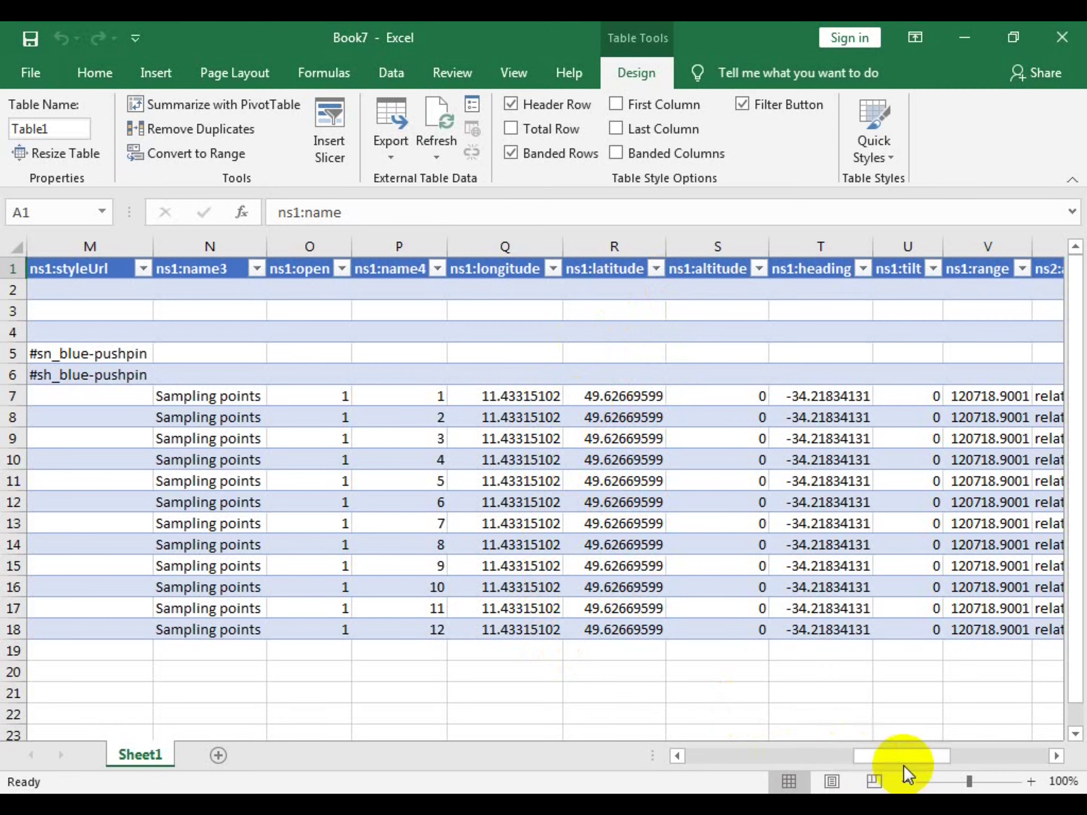
{"action": "left_click_drag", "start_coordinate": [890, 757], "coordinate": [998, 754]}
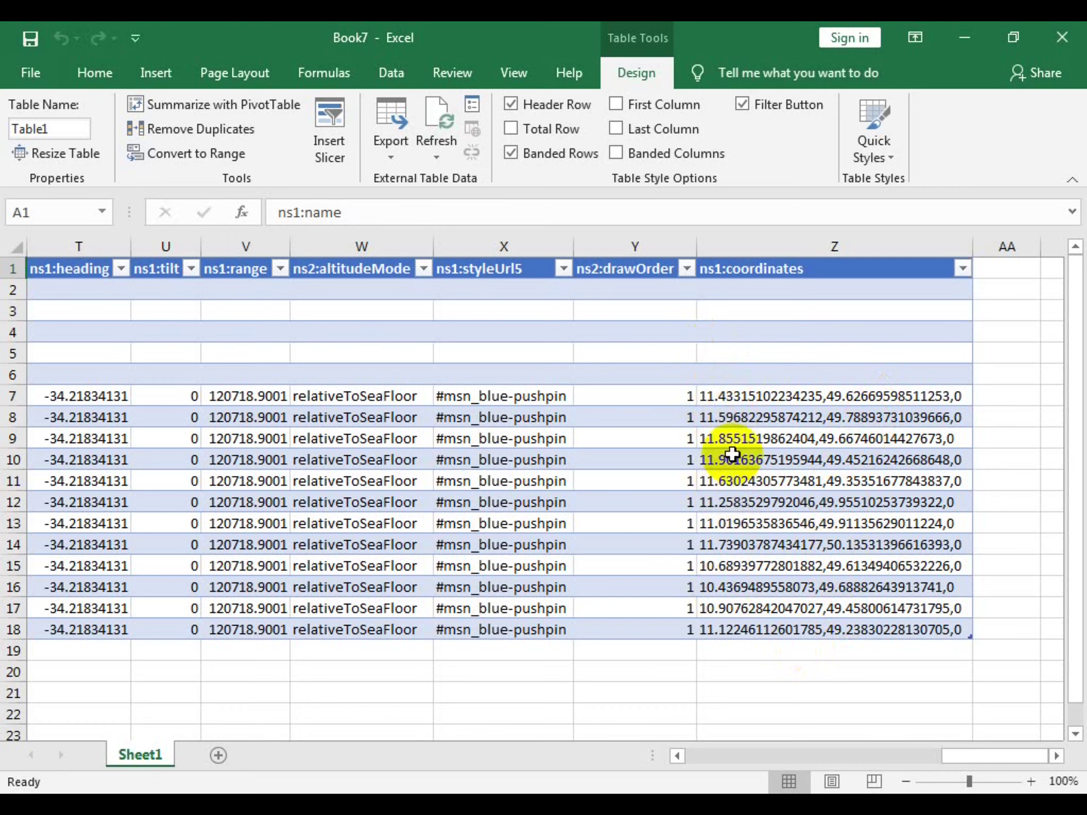
{"action": "left_click_drag", "start_coordinate": [707, 387], "coordinate": [779, 639]}
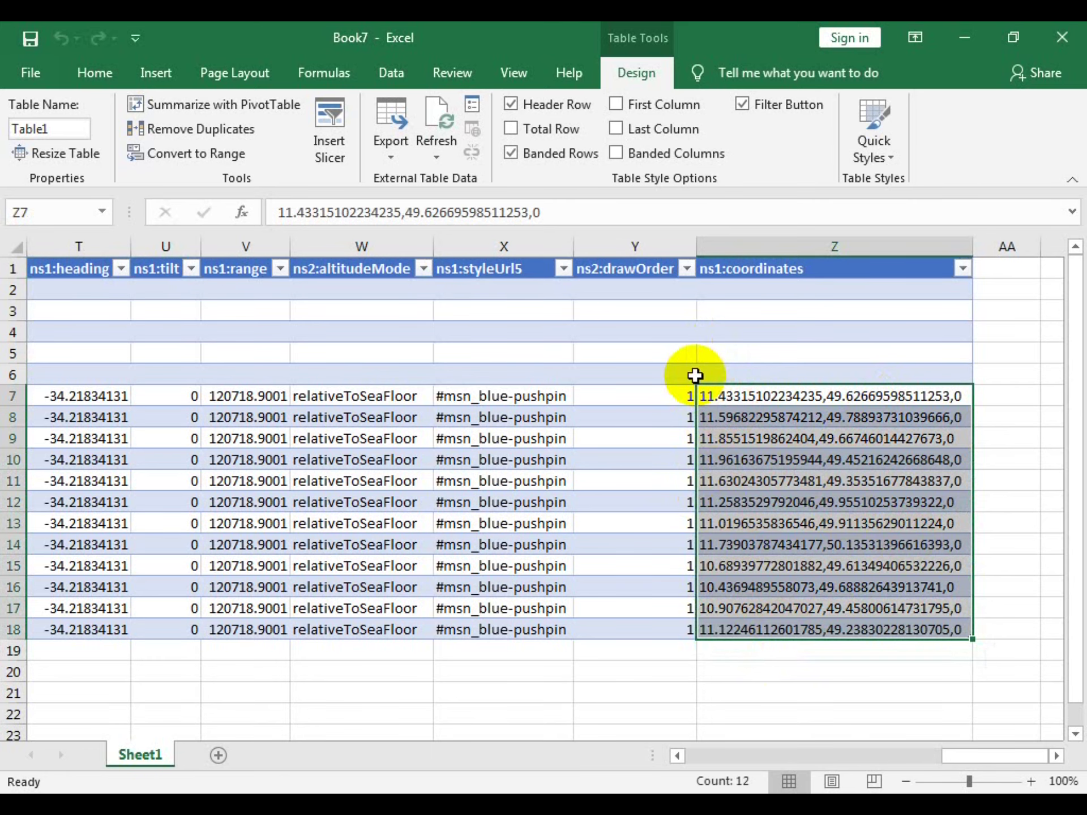
{"action": "key", "text": "ctrl+c"}
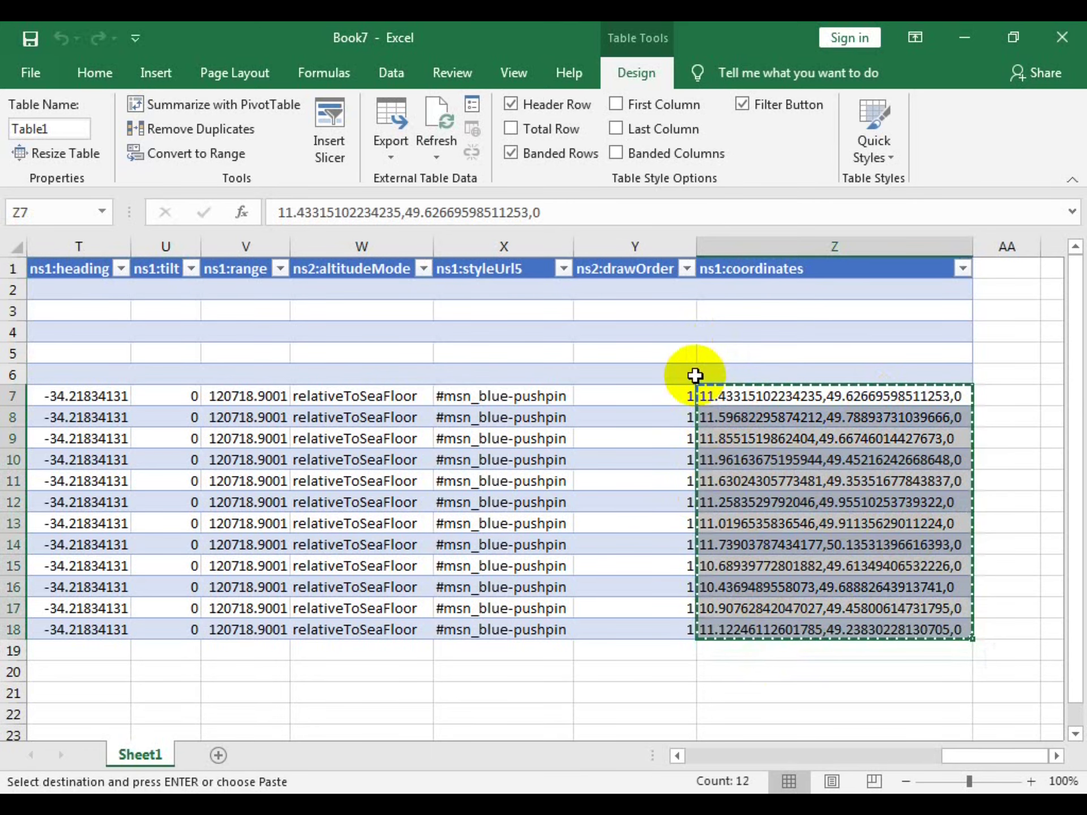
Paste the copied coordinates into a new sheet starting at cell C3 and widen column C to fit them
{"action": "scroll", "coordinate": [351, 631], "scroll_direction": "down", "scroll_amount": 4}
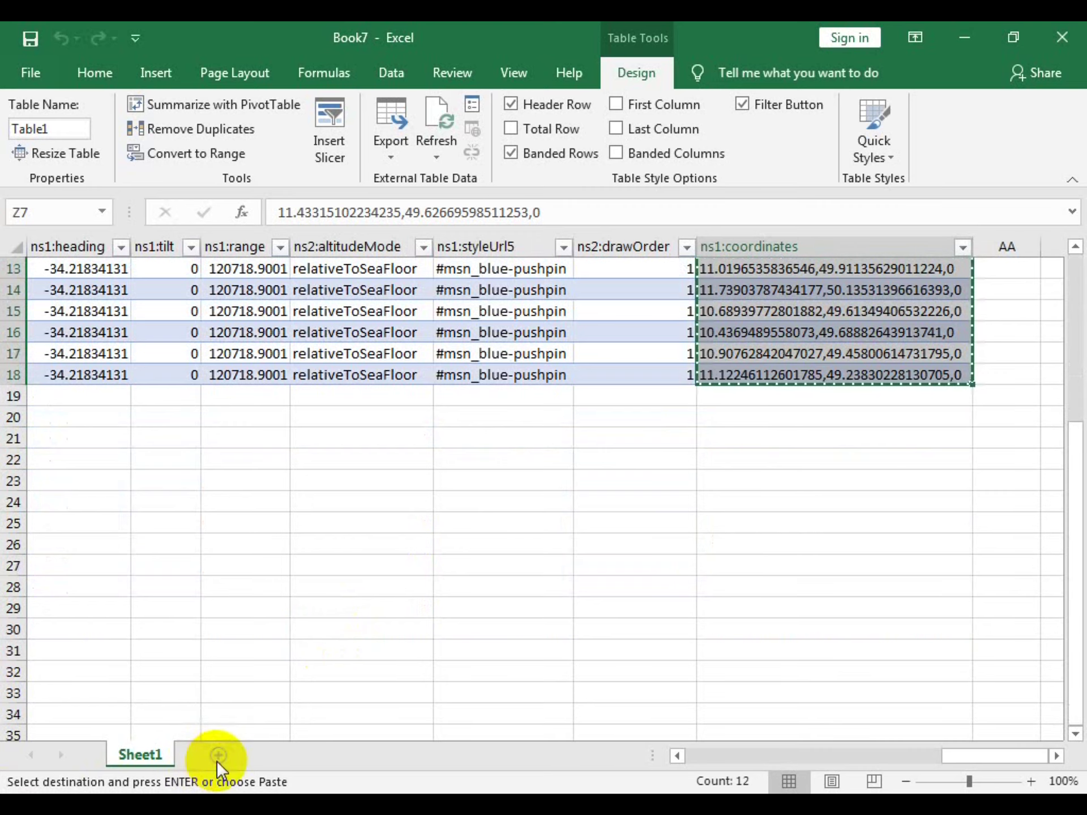
{"action": "left_click", "coordinate": [216, 758]}
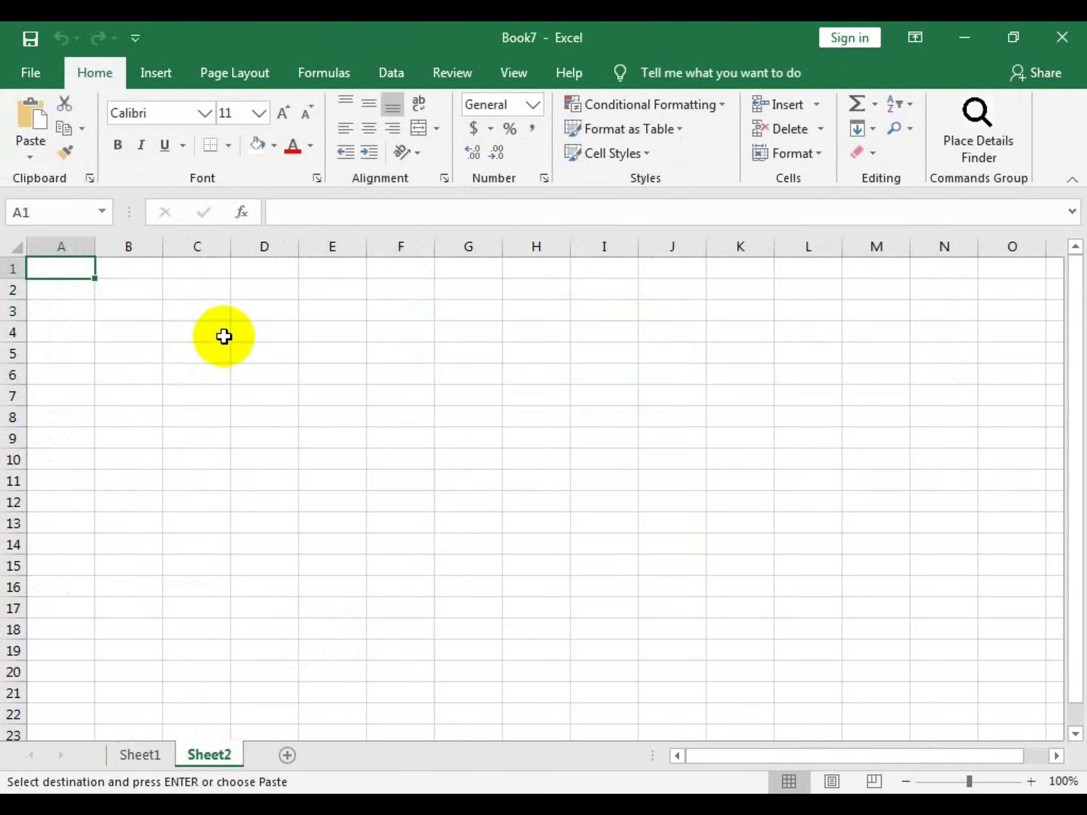
{"action": "left_click", "coordinate": [207, 317]}
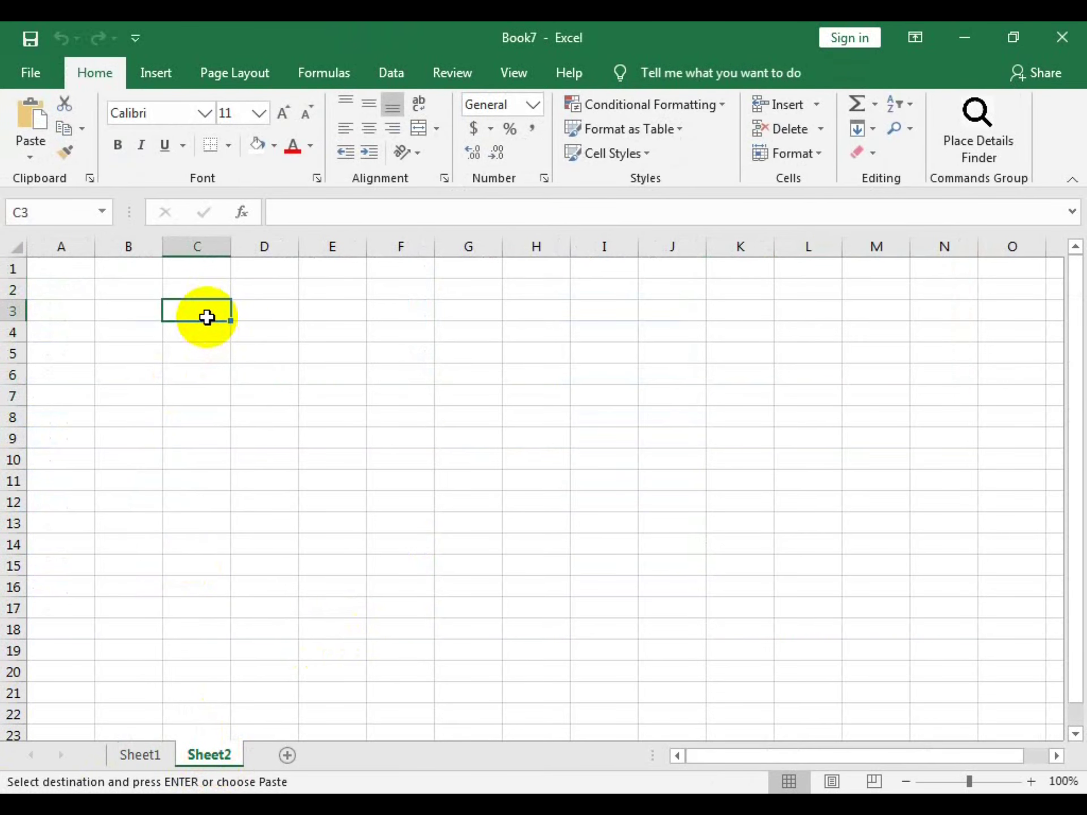
{"action": "type", "text": "11.43315102234235,49.62669598511253,0 11.59682295874212,49.78893731039666,0 11.8551519862404,49.66746014427673,0 11.96163675195944,49.45216242668648,0 11.63024305773481,49.35351677843837,0 11.2583529792046,49.95510253739322,0 11.0196535836546,49.91135629011224,0 11.73903737434177,50.13531396616393,0 10.68939772801882,49.61349406532226,0 10.4369489558073,49.68882643913741,0 10.90762842047027,49.45800614731795,0 11.12246112601785,49.23830228130705,0"}
{"action": "left_click", "coordinate": [481, 572]}
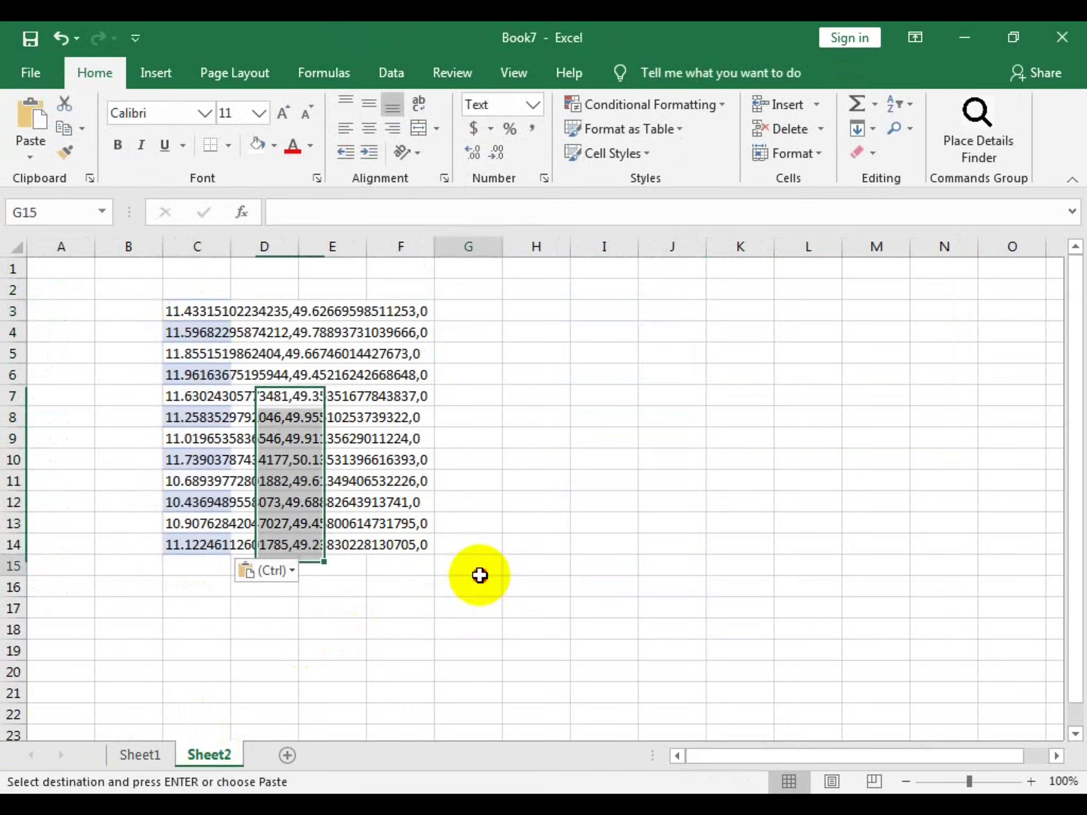
{"action": "left_click_drag", "start_coordinate": [230, 247], "coordinate": [447, 286]}
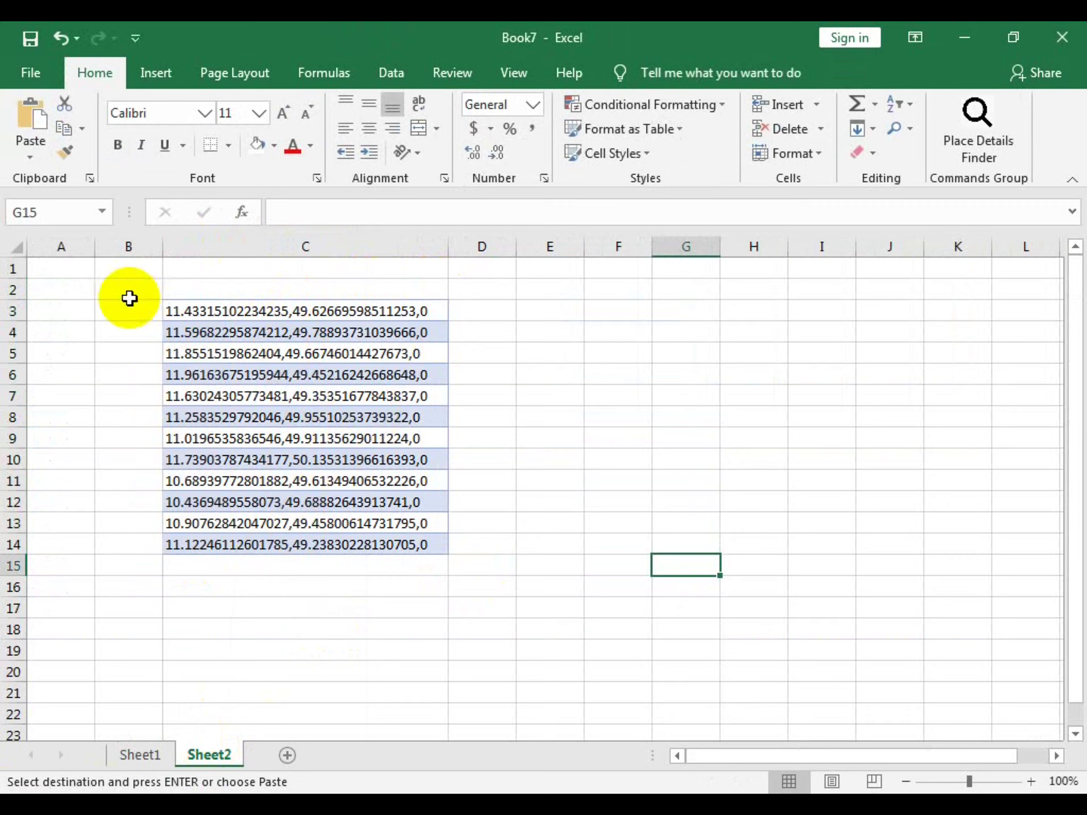
Split the coordinates in C3:C14 with Text to Columns as delimited data, using the comma delimiter, General format and destination $C$3
{"action": "left_click_drag", "start_coordinate": [167, 311], "coordinate": [298, 538]}
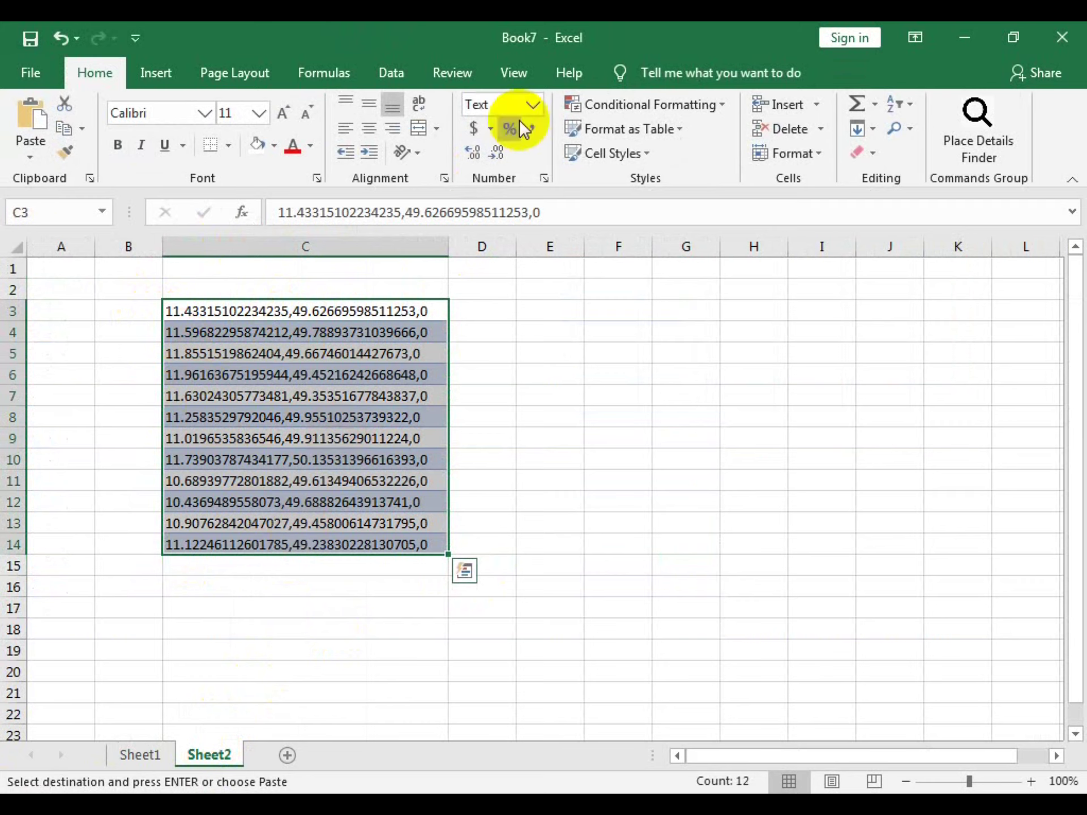
{"action": "left_click", "coordinate": [379, 71]}
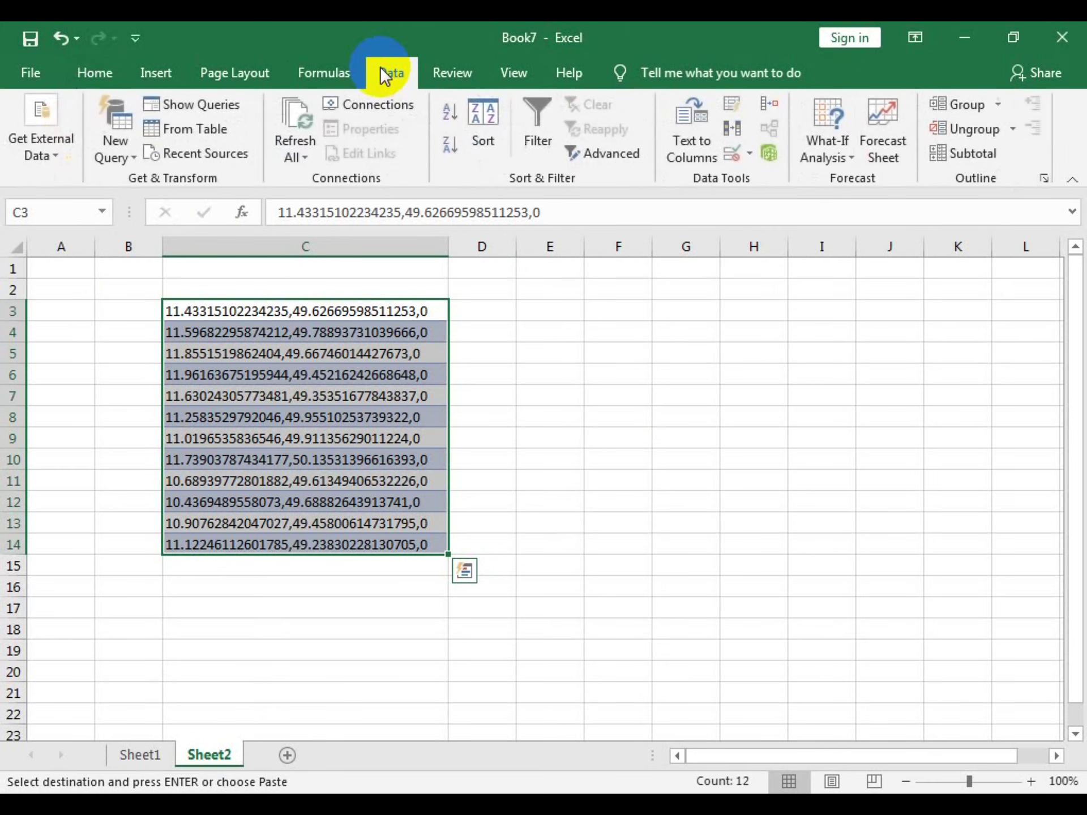
{"action": "left_click", "coordinate": [690, 141]}
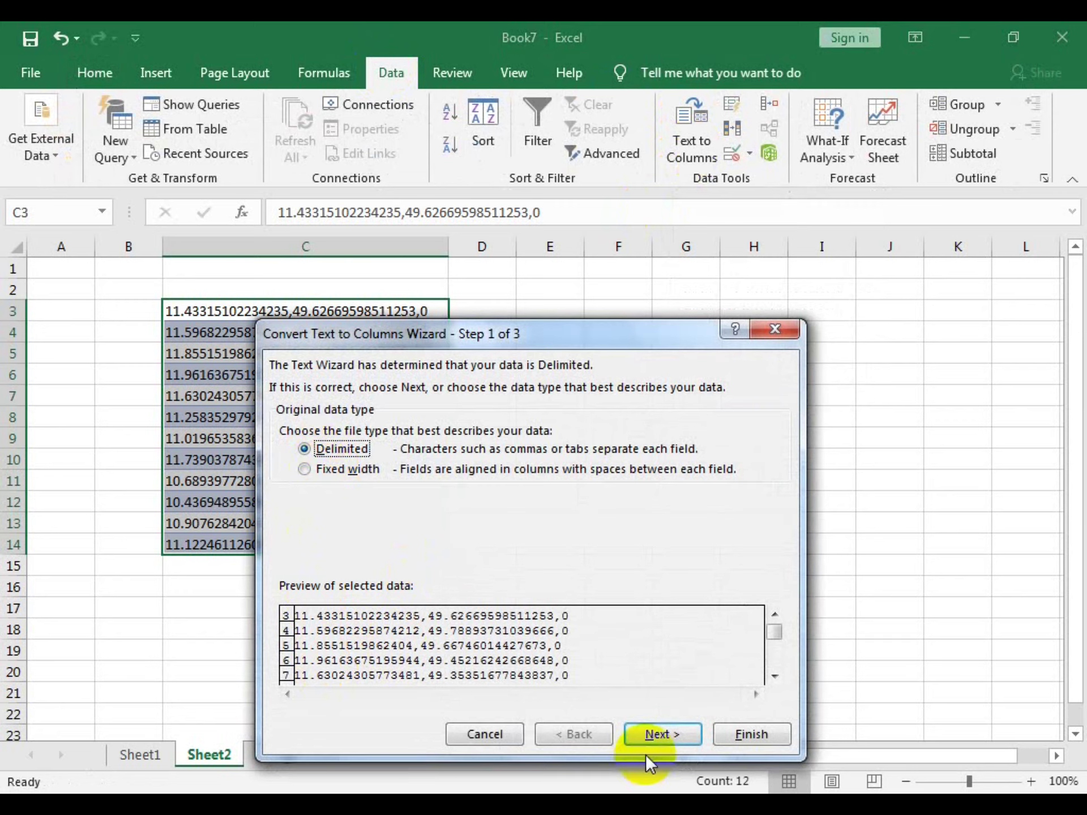
{"action": "left_click", "coordinate": [656, 735]}
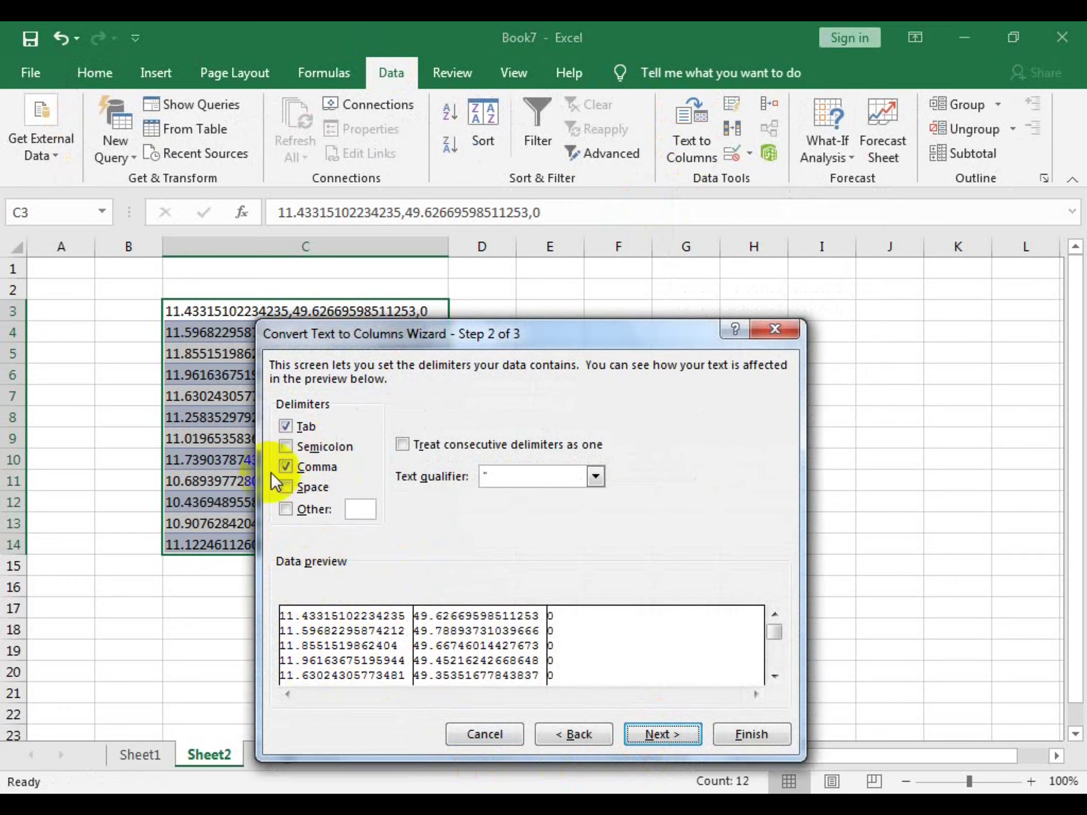
{"action": "left_click", "coordinate": [285, 466]}
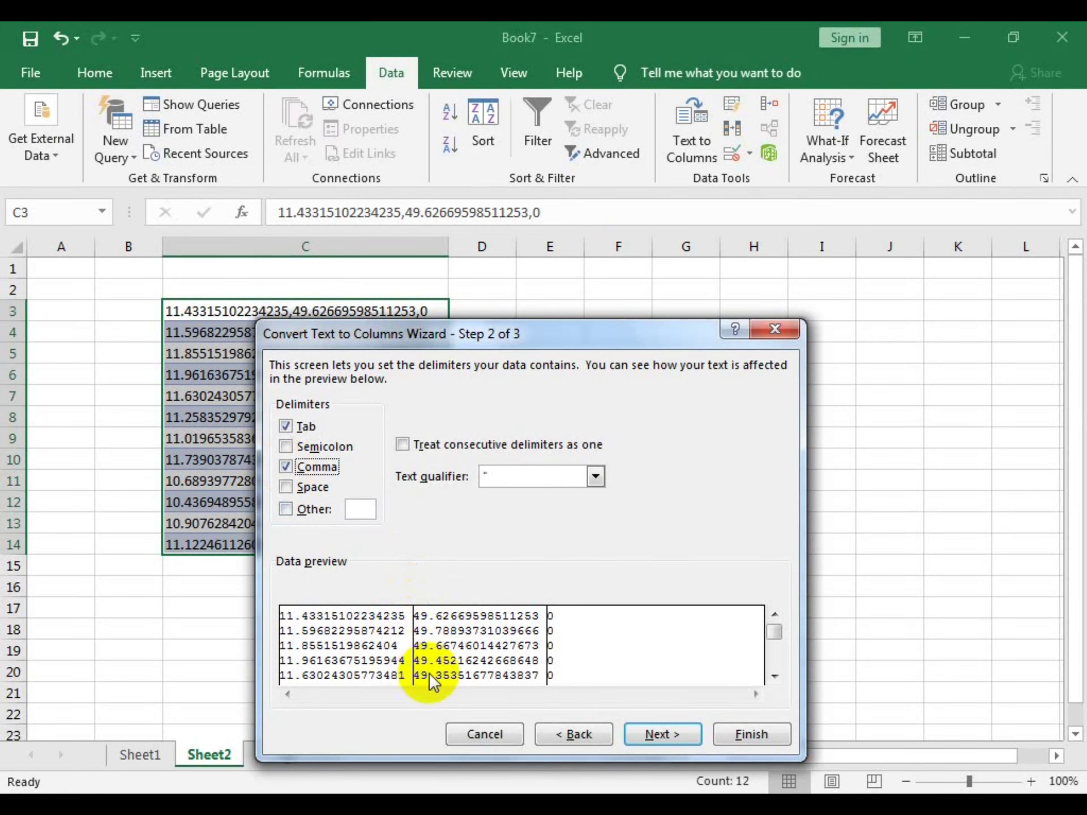
{"action": "left_click", "coordinate": [663, 735]}
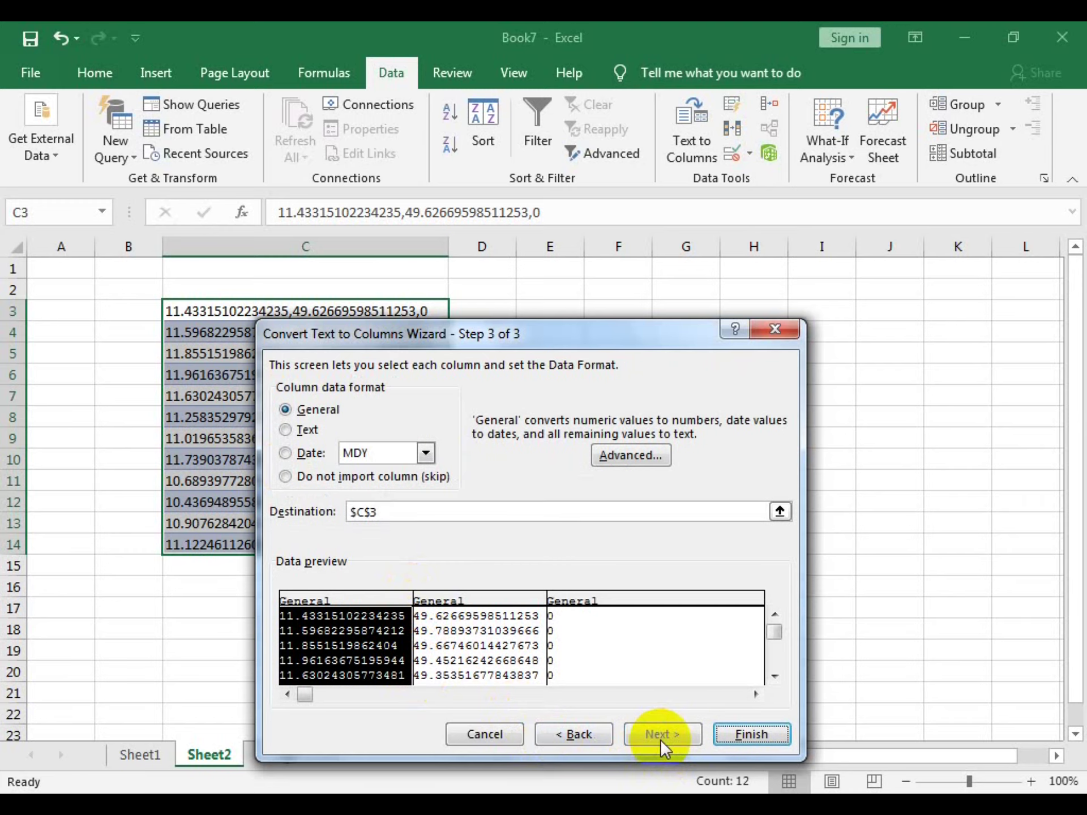
{"action": "left_click", "coordinate": [749, 734]}
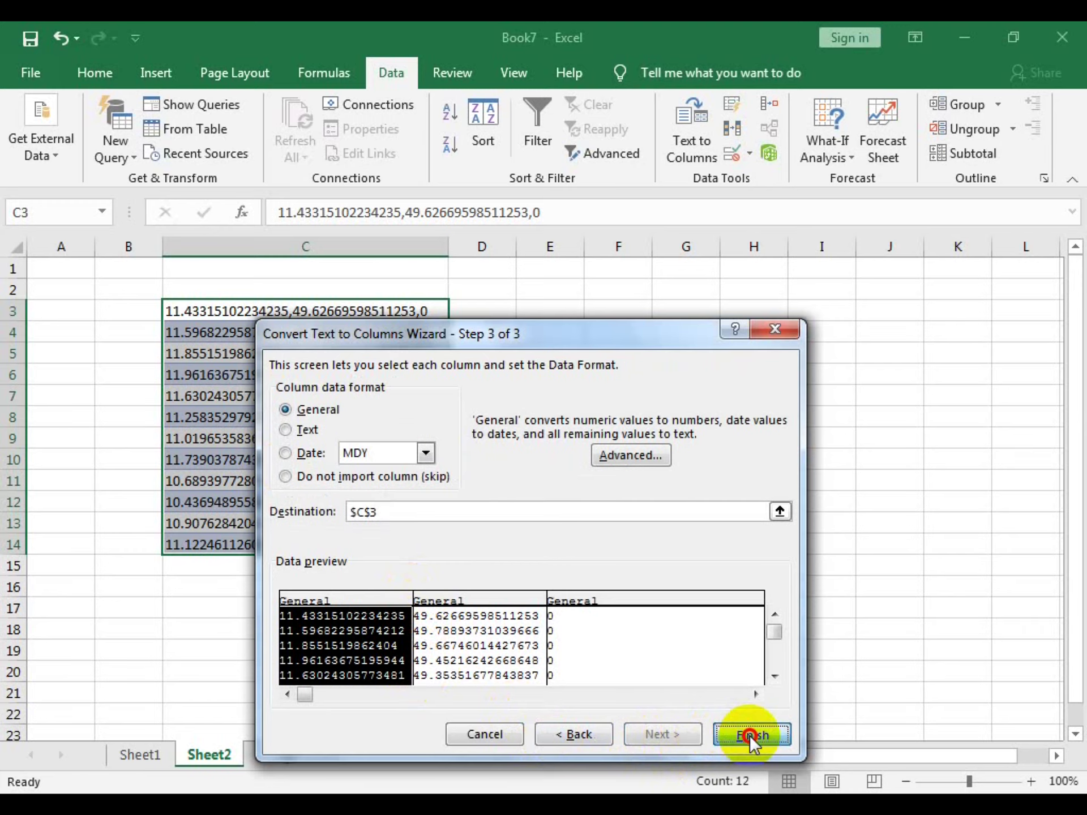
{"action": "left_click", "coordinate": [625, 669]}
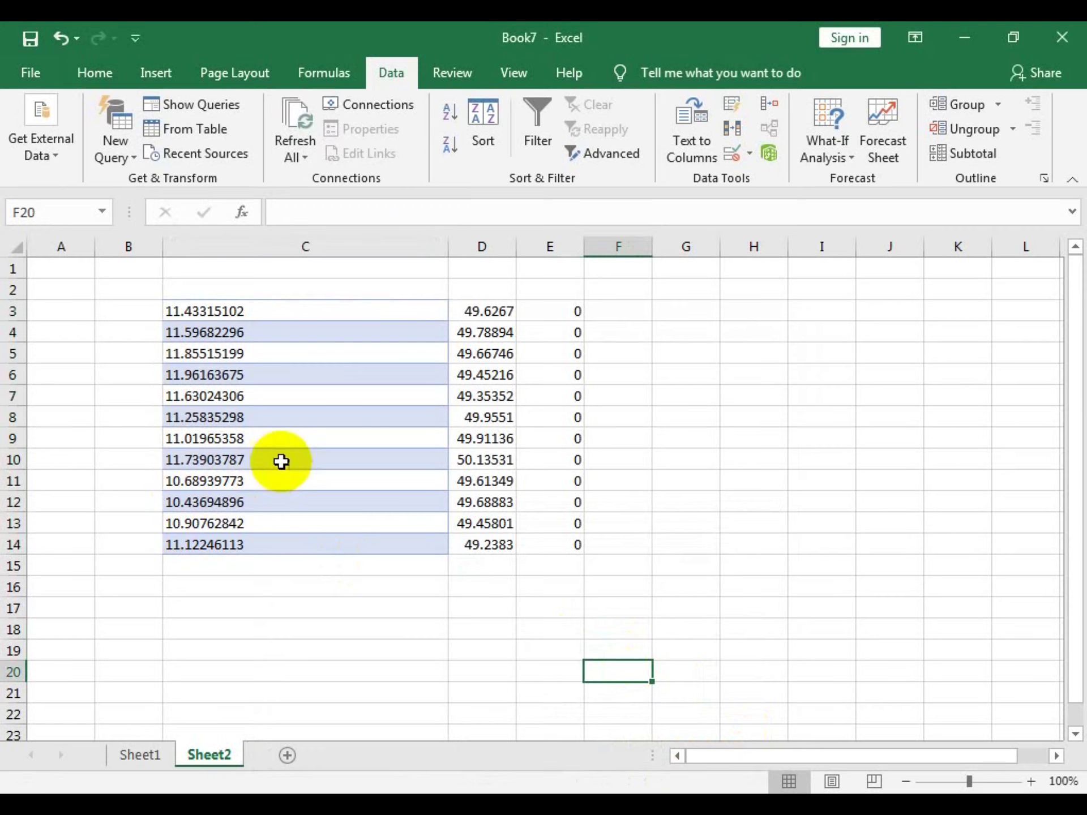
Narrow column C to fit the separated longitude values
{"action": "left_click", "coordinate": [292, 395]}
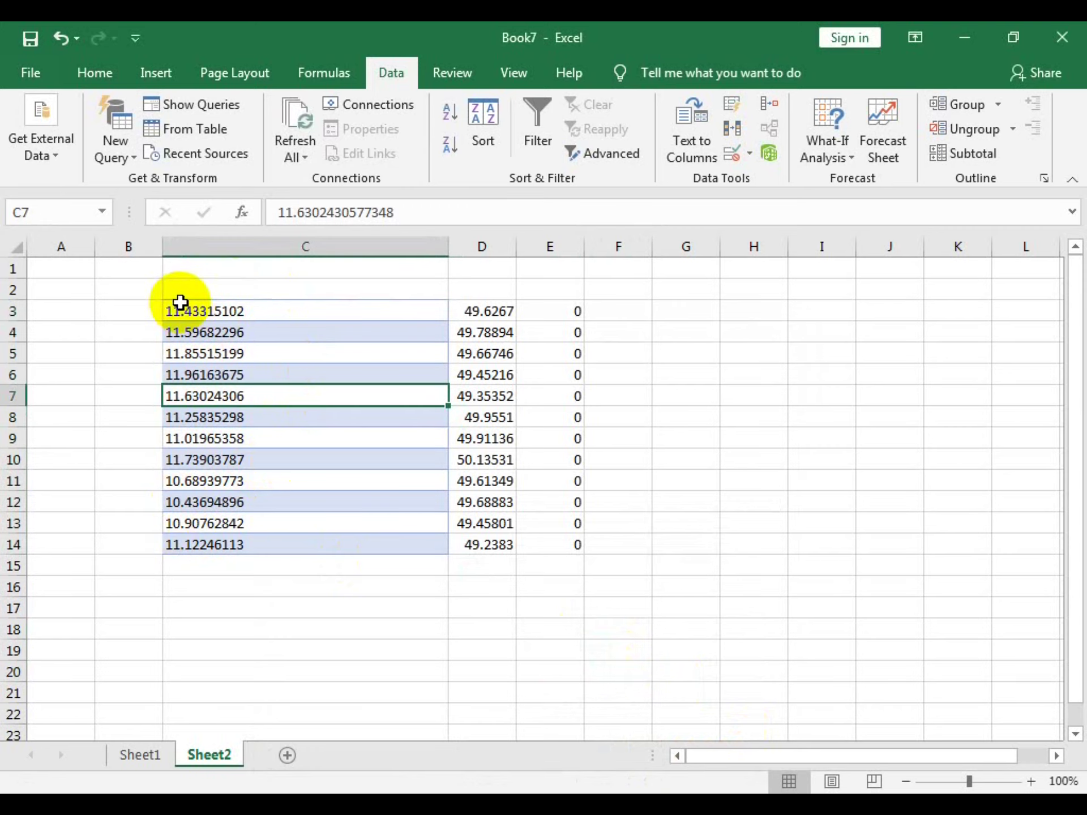
{"action": "left_click_drag", "start_coordinate": [448, 247], "coordinate": [264, 274]}
{"action": "left_click", "coordinate": [312, 648]}
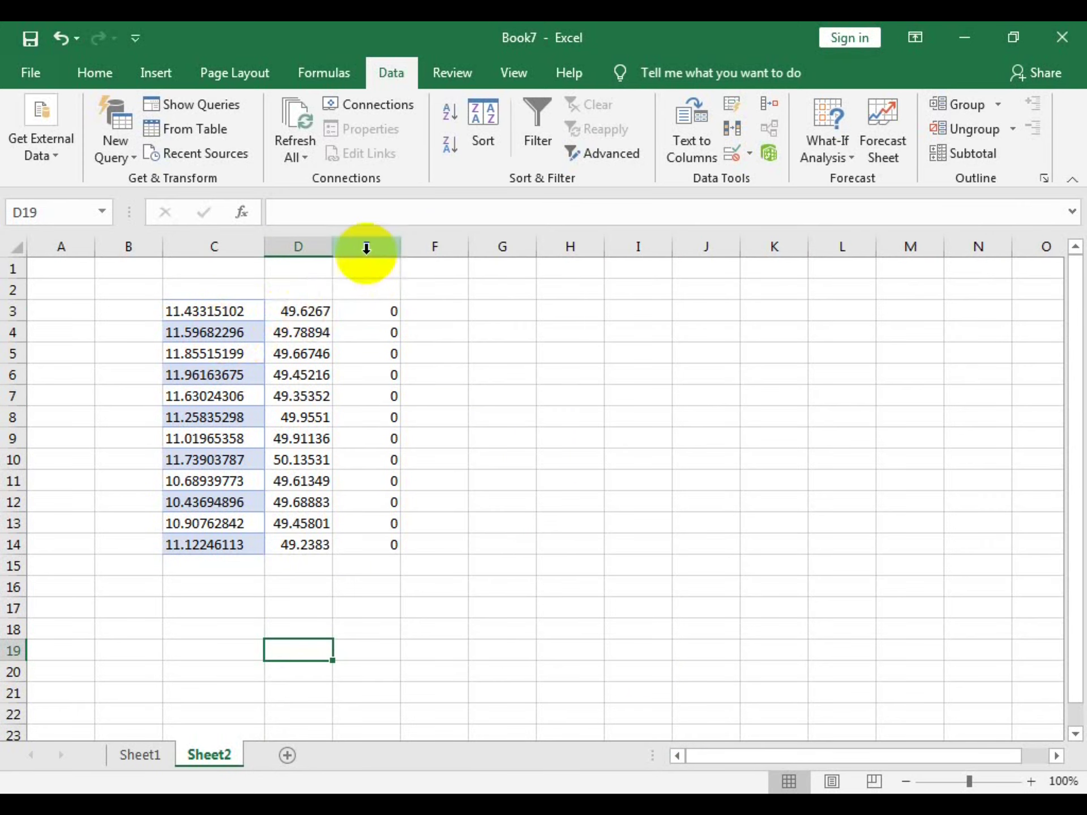
Select the longitude and latitude values in C3:D14
{"action": "left_click_drag", "start_coordinate": [197, 317], "coordinate": [293, 539]}
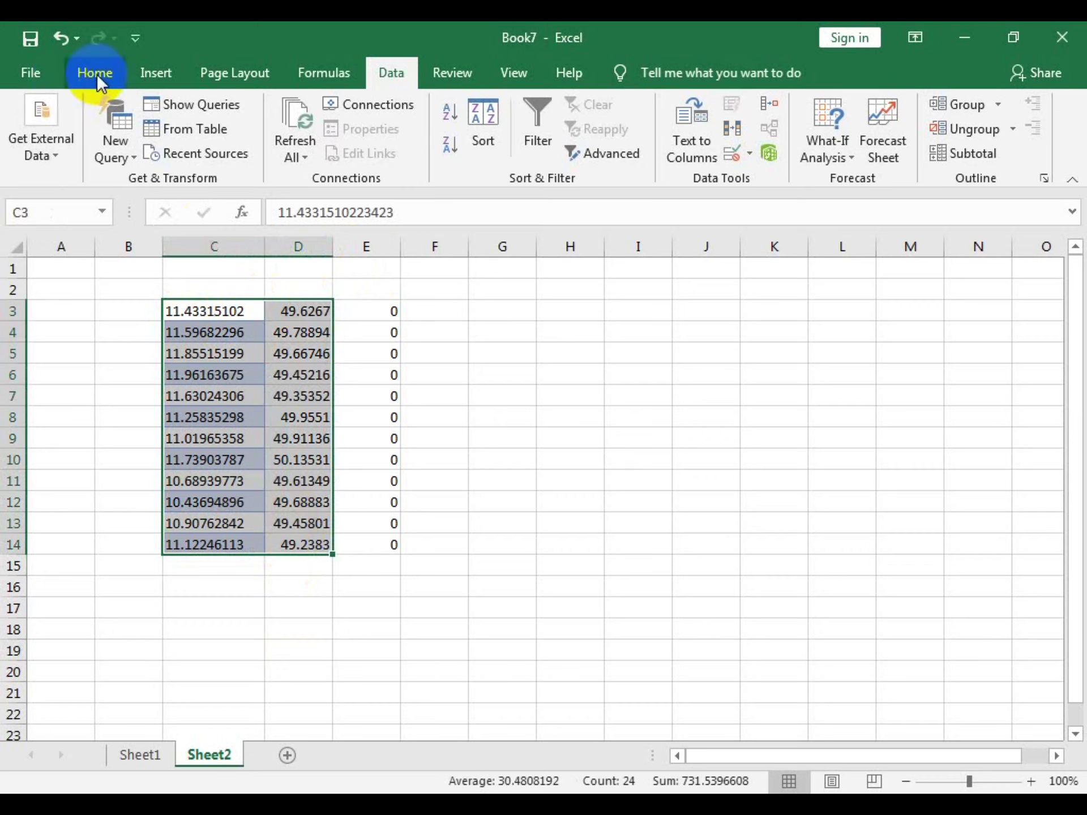